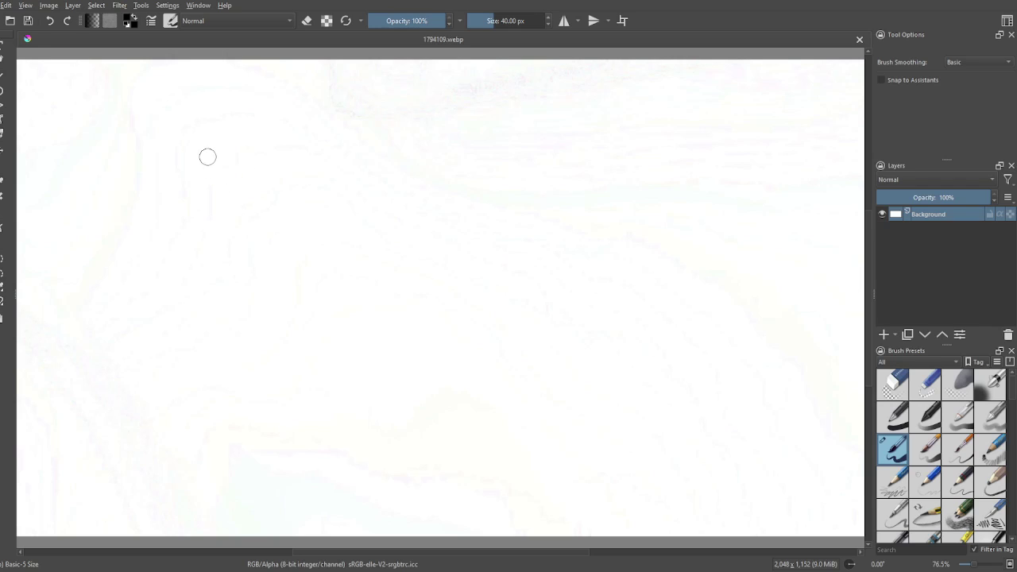
Draw a cup-shaped head in thick black line with a bent, striped straw, two eyes and a toothy grin, in the canvas's upper left area
{"action": "mouse_move", "coordinate": [232, 170]}
{"action": "left_mouse_down"}
{"action": "mouse_move", "coordinate": [256, 168]}
{"action": "mouse_move", "coordinate": [271, 184]}
{"action": "mouse_move", "coordinate": [244, 216]}
{"action": "mouse_move", "coordinate": [188, 194]}
{"action": "mouse_move", "coordinate": [189, 178]}
{"action": "mouse_move", "coordinate": [209, 168]}
{"action": "mouse_move", "coordinate": [250, 164]}
{"action": "left_mouse_up"}
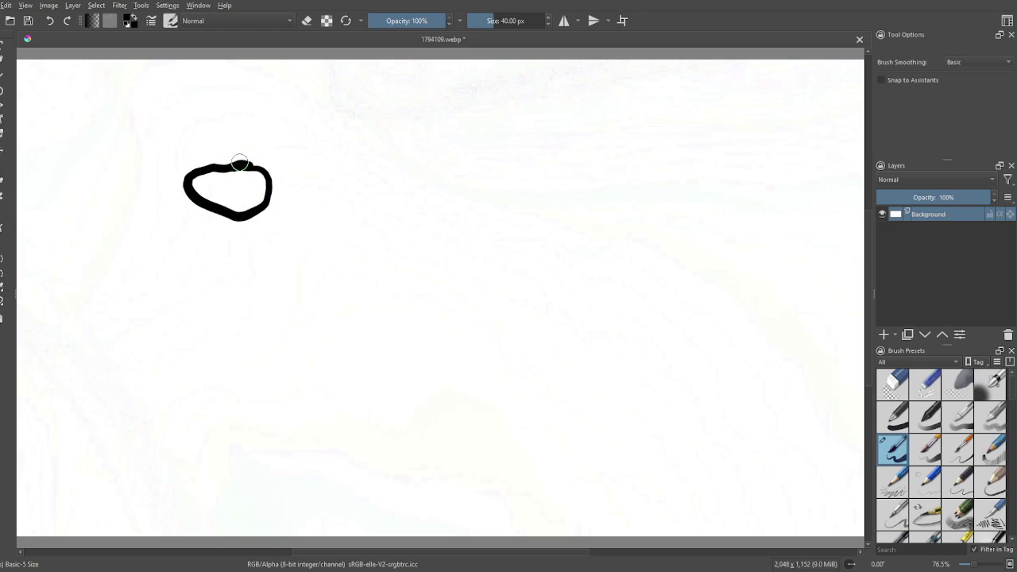
{"action": "mouse_move", "coordinate": [199, 141]}
{"action": "left_mouse_down"}
{"action": "mouse_move", "coordinate": [195, 129]}
{"action": "mouse_move", "coordinate": [150, 133]}
{"action": "mouse_move", "coordinate": [156, 159]}
{"action": "mouse_move", "coordinate": [184, 148]}
{"action": "mouse_move", "coordinate": [189, 170]}
{"action": "left_mouse_up"}
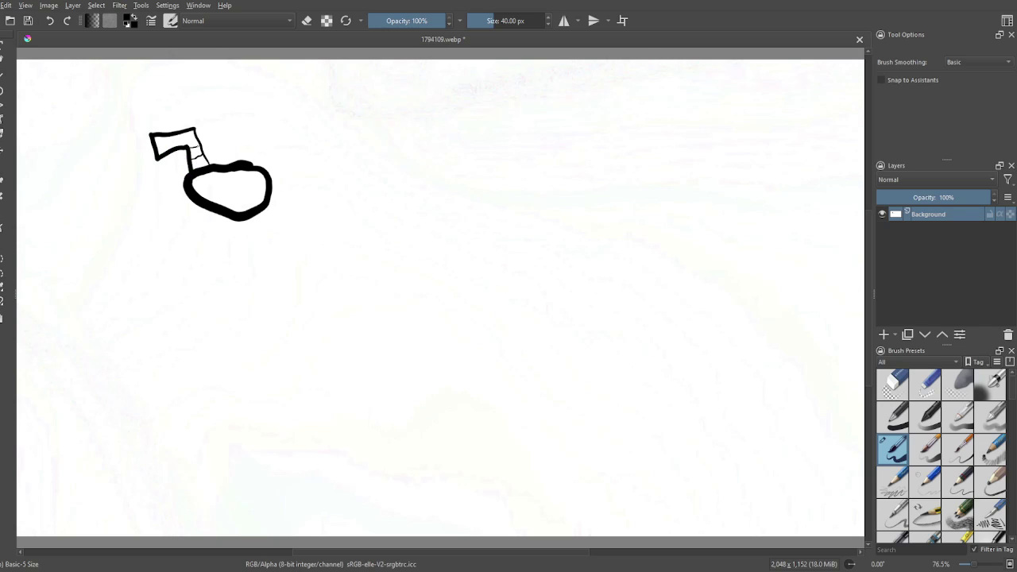
{"action": "left_click_drag", "start_coordinate": [197, 156], "coordinate": [170, 151]}
{"action": "key", "text": "ctrl+z"}
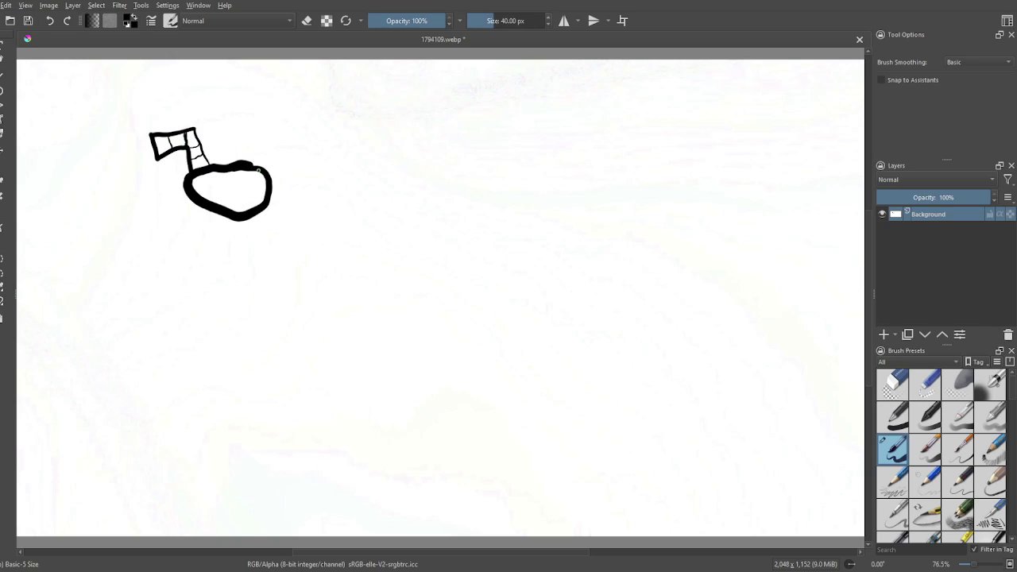
{"action": "mouse_move", "coordinate": [253, 187]}
{"action": "left_mouse_down"}
{"action": "mouse_move", "coordinate": [236, 176]}
{"action": "mouse_move", "coordinate": [253, 163]}
{"action": "mouse_move", "coordinate": [259, 188]}
{"action": "mouse_move", "coordinate": [253, 172]}
{"action": "mouse_move", "coordinate": [241, 188]}
{"action": "mouse_move", "coordinate": [219, 173]}
{"action": "left_mouse_up"}
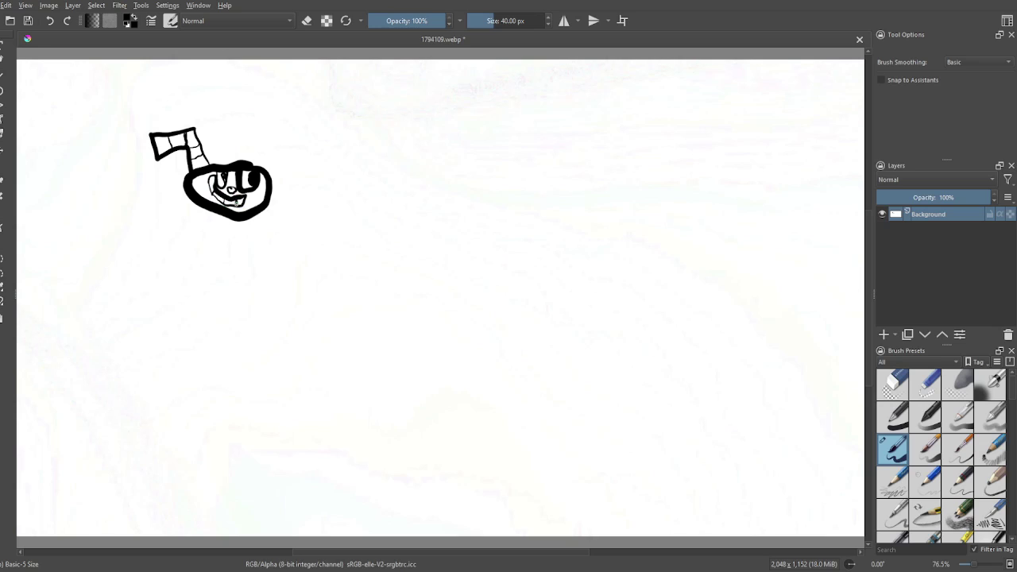
Draw the figure's torso, two legs with shoes, a short bent arm and an outstretched arm with a pointing finger
{"action": "left_click_drag", "start_coordinate": [232, 205], "coordinate": [234, 218]}
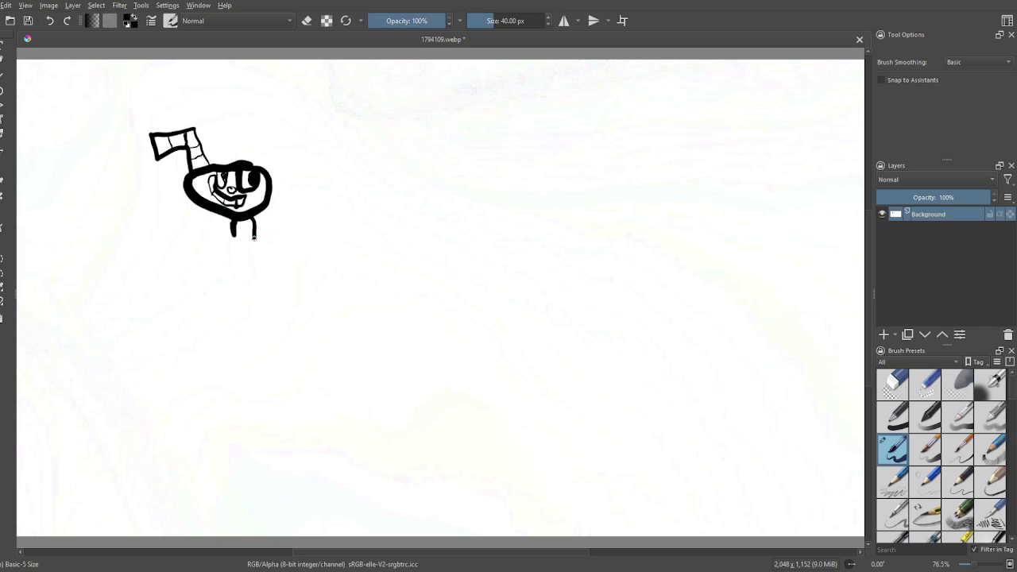
{"action": "mouse_move", "coordinate": [251, 244]}
{"action": "left_mouse_down"}
{"action": "mouse_move", "coordinate": [235, 246]}
{"action": "mouse_move", "coordinate": [232, 229]}
{"action": "mouse_move", "coordinate": [238, 262]}
{"action": "mouse_move", "coordinate": [251, 241]}
{"action": "mouse_move", "coordinate": [251, 251]}
{"action": "left_mouse_up"}
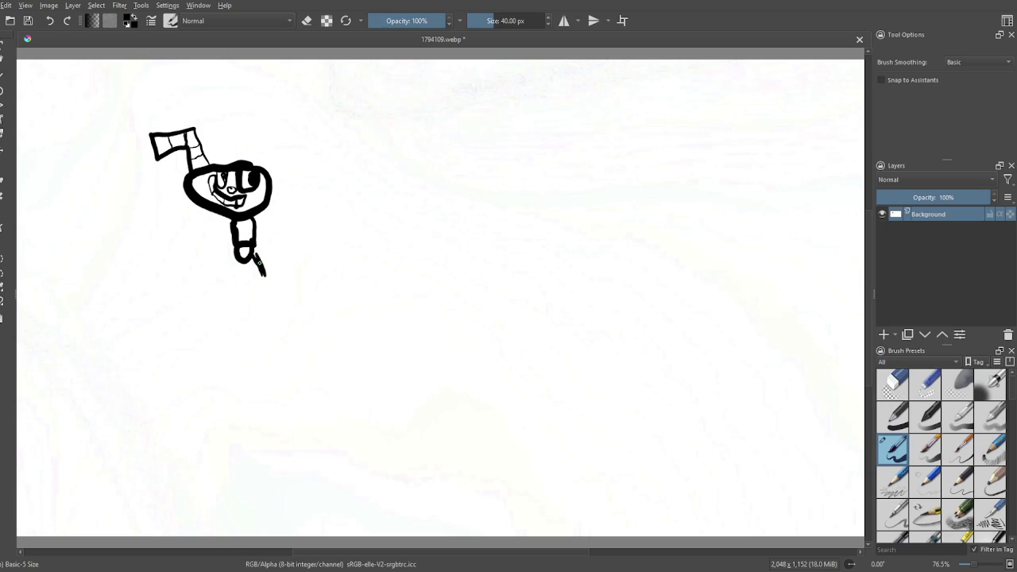
{"action": "mouse_move", "coordinate": [279, 284]}
{"action": "left_mouse_down"}
{"action": "mouse_move", "coordinate": [259, 280]}
{"action": "mouse_move", "coordinate": [253, 254]}
{"action": "left_mouse_up"}
{"action": "mouse_move", "coordinate": [224, 266]}
{"action": "left_mouse_down"}
{"action": "mouse_move", "coordinate": [201, 287]}
{"action": "mouse_move", "coordinate": [218, 266]}
{"action": "left_mouse_up"}
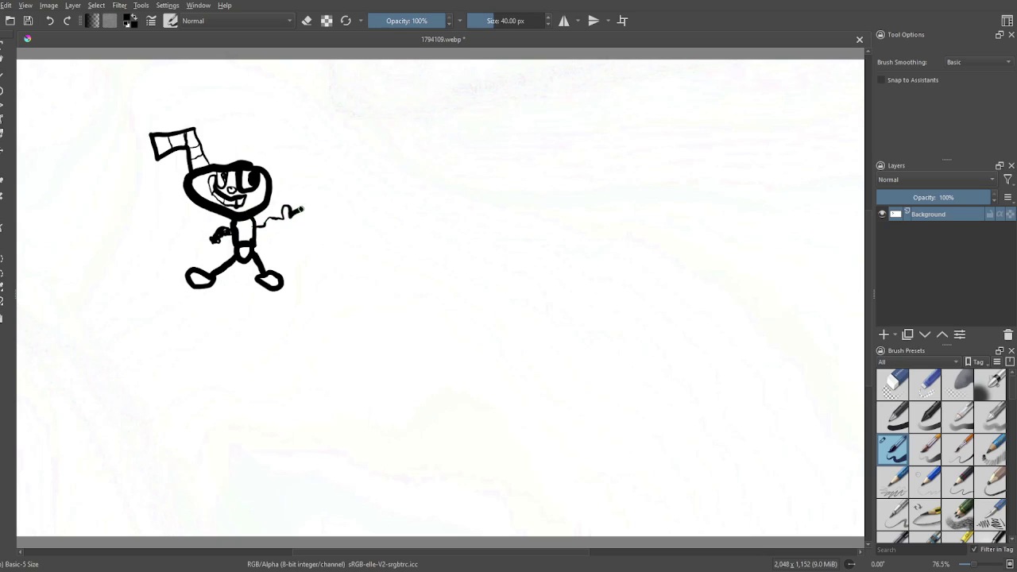
{"action": "mouse_move", "coordinate": [301, 209]}
{"action": "left_mouse_down"}
{"action": "mouse_move", "coordinate": [314, 209]}
{"action": "mouse_move", "coordinate": [295, 224]}
{"action": "left_mouse_up"}
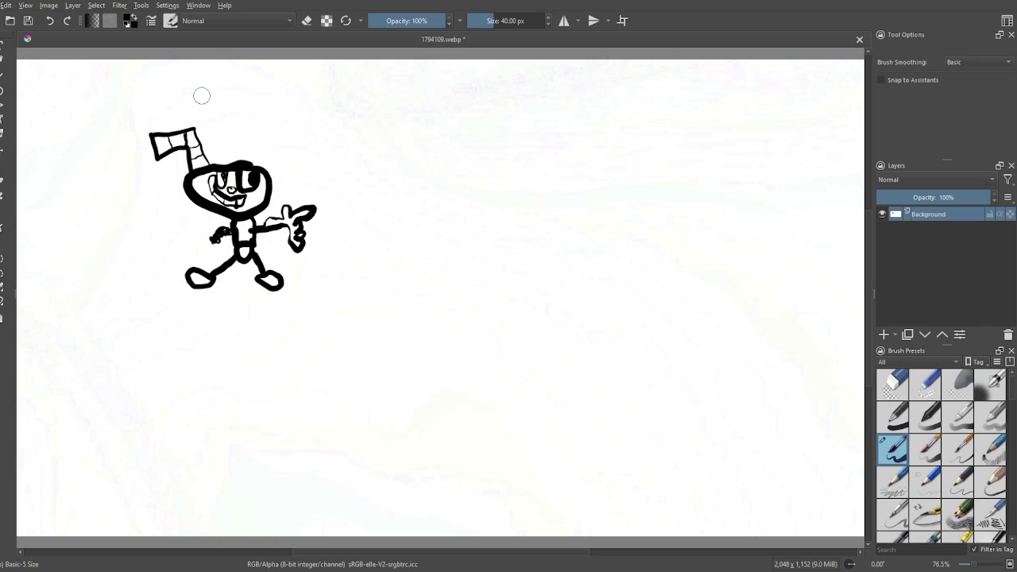
Hand-letter the title "Cuphead" above the figure
{"action": "mouse_move", "coordinate": [184, 123]}
{"action": "left_mouse_down"}
{"action": "mouse_move", "coordinate": [157, 104]}
{"action": "mouse_move", "coordinate": [224, 100]}
{"action": "mouse_move", "coordinate": [249, 129]}
{"action": "mouse_move", "coordinate": [253, 94]}
{"action": "left_mouse_up"}
{"action": "left_click_drag", "start_coordinate": [273, 163], "coordinate": [283, 118]}
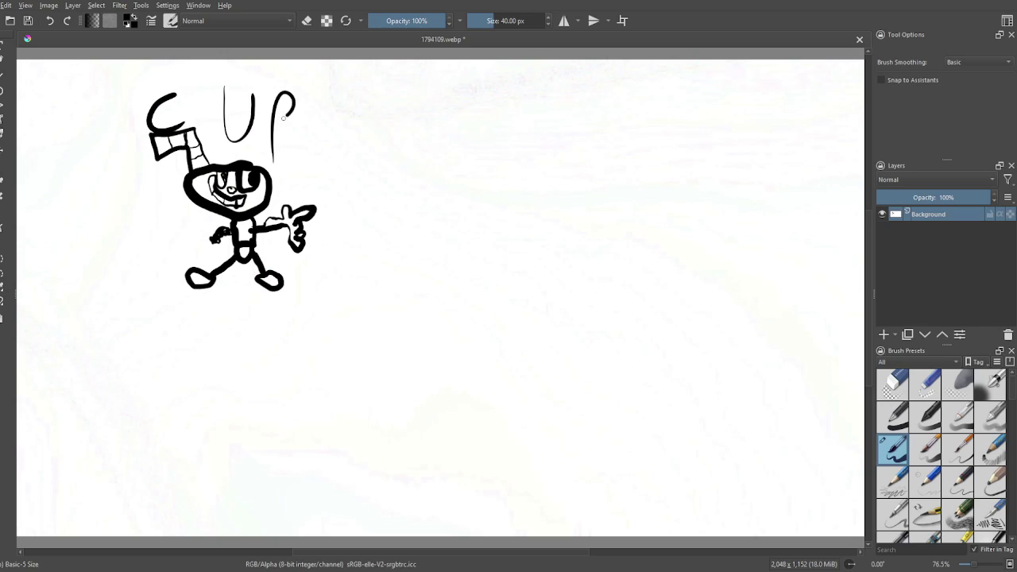
{"action": "mouse_move", "coordinate": [291, 171]}
{"action": "left_mouse_down"}
{"action": "mouse_move", "coordinate": [300, 128]}
{"action": "mouse_move", "coordinate": [293, 155]}
{"action": "mouse_move", "coordinate": [322, 169]}
{"action": "mouse_move", "coordinate": [353, 145]}
{"action": "mouse_move", "coordinate": [364, 168]}
{"action": "mouse_move", "coordinate": [382, 166]}
{"action": "mouse_move", "coordinate": [409, 127]}
{"action": "mouse_move", "coordinate": [443, 109]}
{"action": "mouse_move", "coordinate": [445, 155]}
{"action": "mouse_move", "coordinate": [429, 114]}
{"action": "left_mouse_up"}
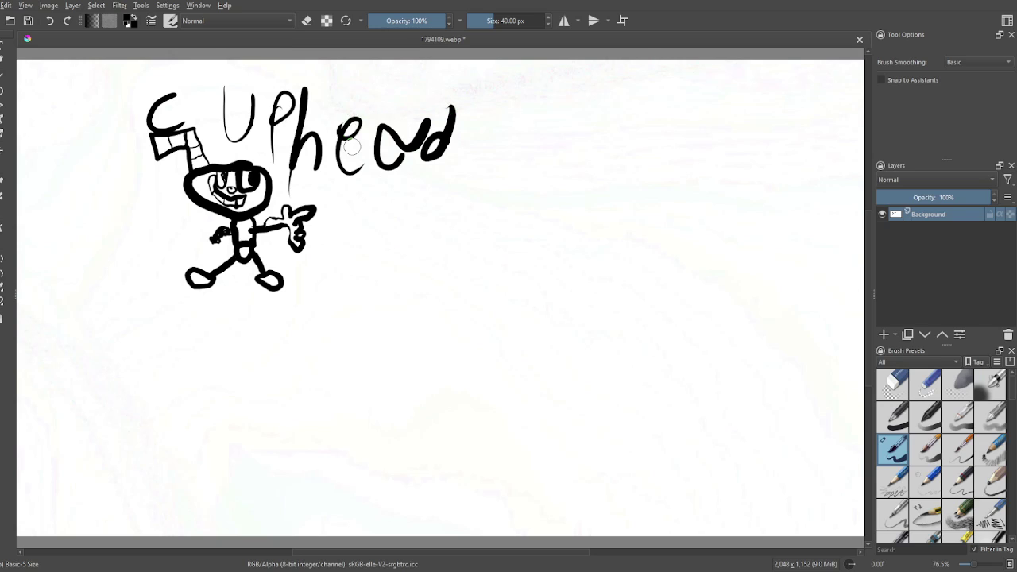
Undo every stroke of the lettering and the first figure until the canvas is blank
{"action": "key", "text": "e"}
{"action": "left_click", "coordinate": [50, 22]}
{"action": "left_click", "coordinate": [50, 22]}
{"action": "left_click", "coordinate": [50, 22]}
{"action": "left_click", "coordinate": [49, 24]}
{"action": "left_click", "coordinate": [49, 24]}
{"action": "left_click", "coordinate": [50, 23]}
{"action": "left_click", "coordinate": [49, 24]}
{"action": "left_click", "coordinate": [50, 23]}
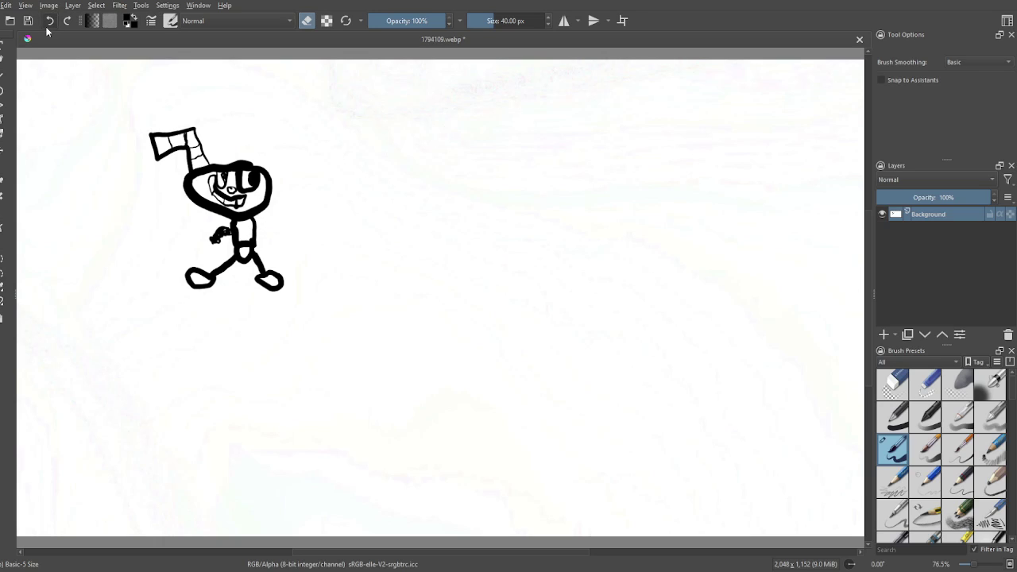
{"action": "left_click", "coordinate": [49, 25]}
{"action": "left_click", "coordinate": [48, 24]}
{"action": "left_click", "coordinate": [47, 24]}
{"action": "left_click", "coordinate": [44, 28]}
{"action": "left_click", "coordinate": [45, 28]}
{"action": "left_click", "coordinate": [44, 29]}
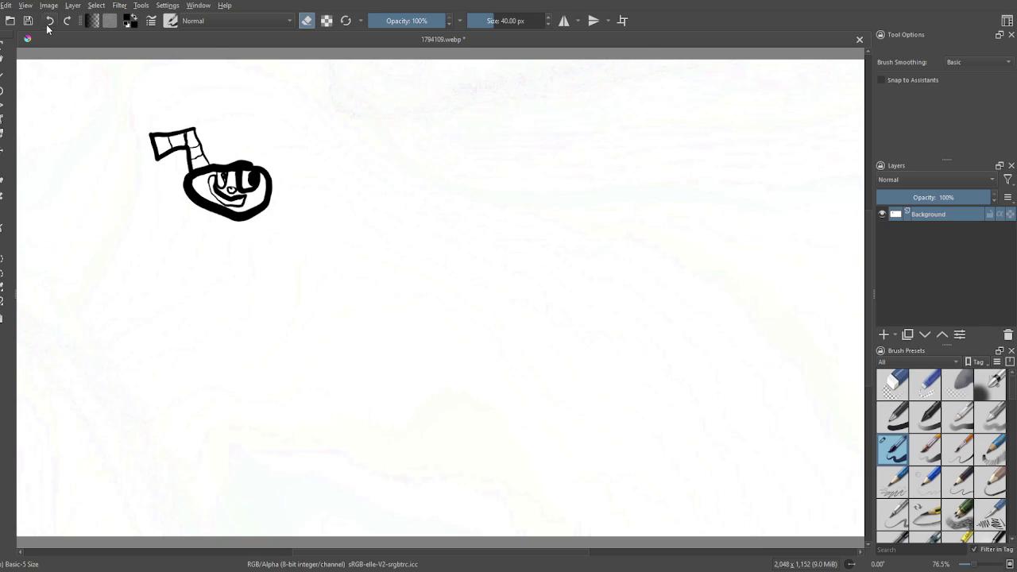
{"action": "left_click", "coordinate": [47, 27]}
{"action": "left_click", "coordinate": [47, 26]}
{"action": "left_click", "coordinate": [48, 26]}
{"action": "left_click", "coordinate": [47, 27]}
{"action": "left_click", "coordinate": [48, 26]}
{"action": "left_click", "coordinate": [48, 26]}
{"action": "left_click", "coordinate": [48, 26]}
{"action": "left_click", "coordinate": [48, 26]}
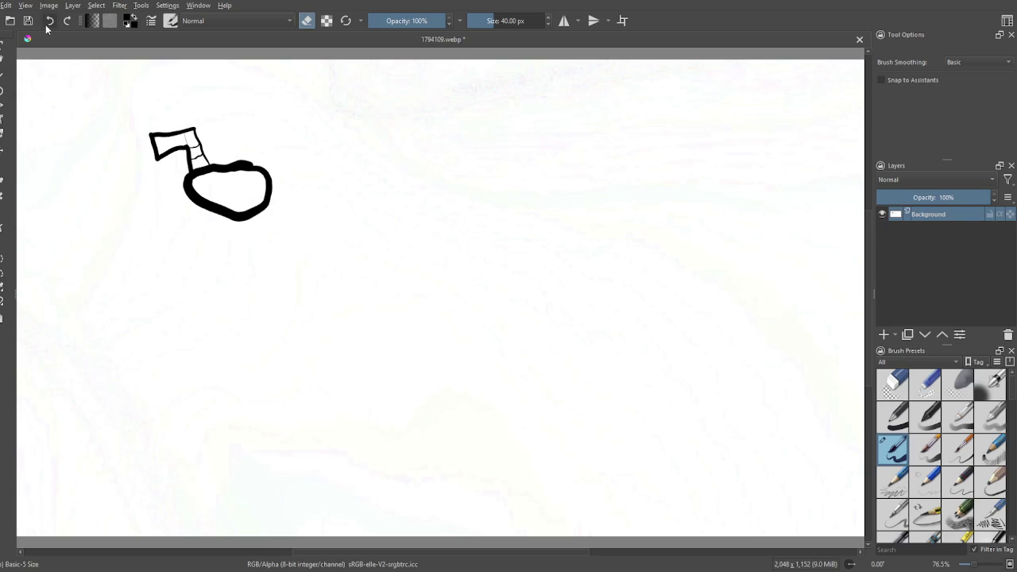
{"action": "left_click", "coordinate": [48, 26]}
{"action": "left_click", "coordinate": [48, 26]}
{"action": "left_click", "coordinate": [47, 26]}
{"action": "left_click", "coordinate": [47, 27]}
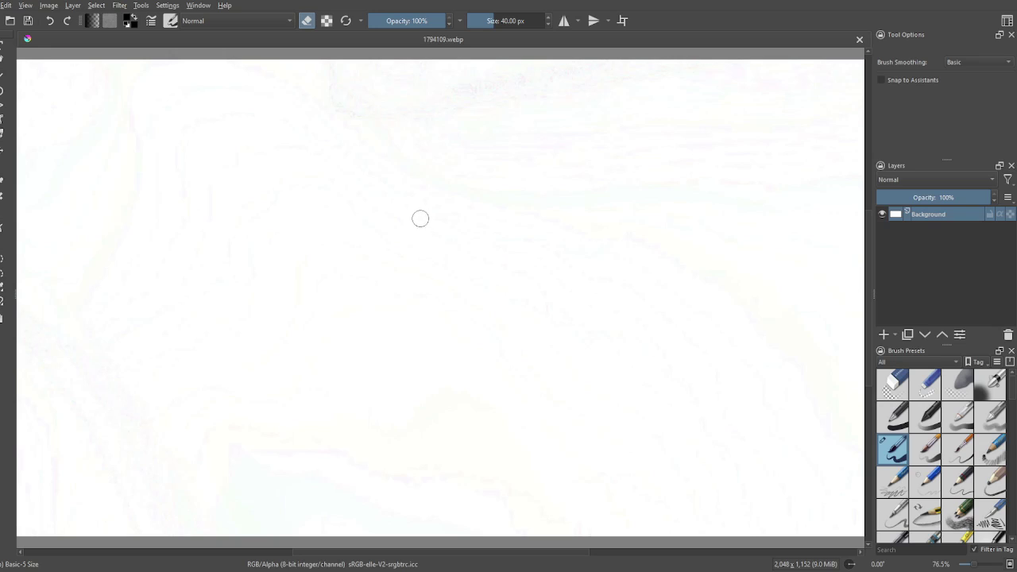
Turn eraser mode off and draw a wide rounded head with a face and a striped straw near the canvas centre
{"action": "left_click_drag", "start_coordinate": [426, 209], "coordinate": [454, 203]}
{"action": "key", "text": "e"}
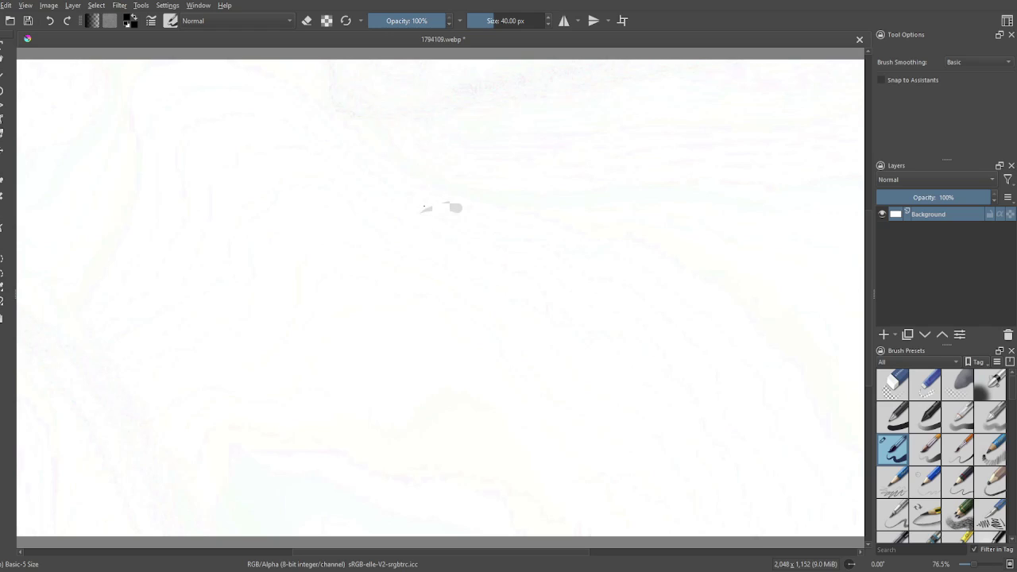
{"action": "mouse_move", "coordinate": [435, 208]}
{"action": "left_mouse_down"}
{"action": "mouse_move", "coordinate": [469, 214]}
{"action": "mouse_move", "coordinate": [454, 234]}
{"action": "mouse_move", "coordinate": [399, 230]}
{"action": "mouse_move", "coordinate": [409, 203]}
{"action": "mouse_move", "coordinate": [428, 199]}
{"action": "mouse_move", "coordinate": [461, 204]}
{"action": "mouse_move", "coordinate": [455, 230]}
{"action": "mouse_move", "coordinate": [473, 229]}
{"action": "mouse_move", "coordinate": [459, 223]}
{"action": "mouse_move", "coordinate": [462, 211]}
{"action": "mouse_move", "coordinate": [478, 217]}
{"action": "mouse_move", "coordinate": [468, 230]}
{"action": "mouse_move", "coordinate": [473, 215]}
{"action": "mouse_move", "coordinate": [427, 219]}
{"action": "mouse_move", "coordinate": [431, 198]}
{"action": "mouse_move", "coordinate": [436, 212]}
{"action": "mouse_move", "coordinate": [411, 205]}
{"action": "left_mouse_up"}
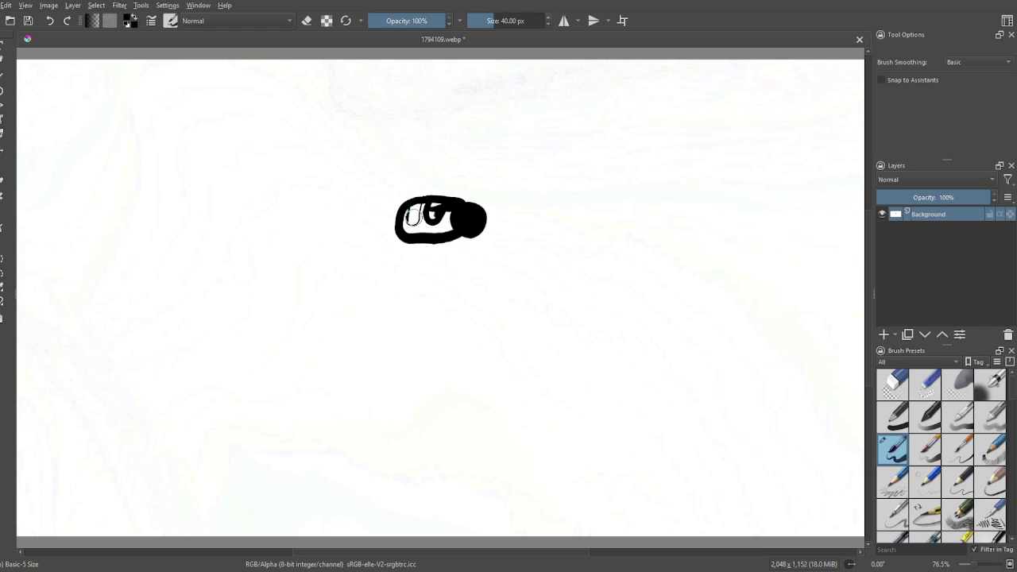
{"action": "mouse_move", "coordinate": [416, 219]}
{"action": "left_mouse_down"}
{"action": "mouse_move", "coordinate": [433, 227]}
{"action": "mouse_move", "coordinate": [411, 205]}
{"action": "mouse_move", "coordinate": [419, 200]}
{"action": "left_mouse_up"}
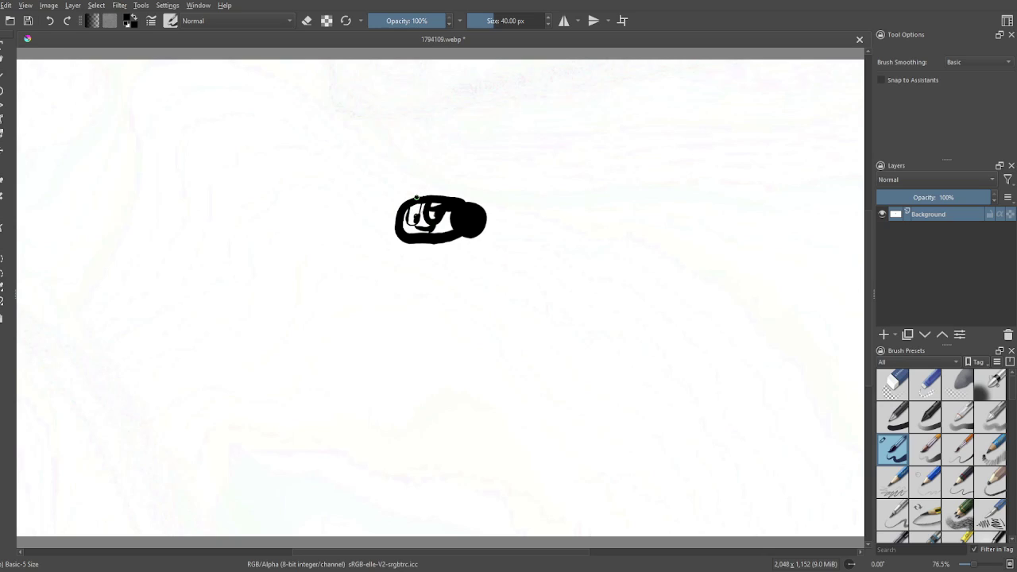
{"action": "mouse_move", "coordinate": [387, 167]}
{"action": "left_mouse_down"}
{"action": "mouse_move", "coordinate": [403, 204]}
{"action": "mouse_move", "coordinate": [414, 172]}
{"action": "mouse_move", "coordinate": [395, 194]}
{"action": "mouse_move", "coordinate": [421, 194]}
{"action": "left_mouse_up"}
Draw the second figure's cup handle, torso with trousers, and two legs with shoes below the head
{"action": "mouse_move", "coordinate": [423, 230]}
{"action": "left_mouse_down"}
{"action": "mouse_move", "coordinate": [390, 205]}
{"action": "mouse_move", "coordinate": [380, 213]}
{"action": "mouse_move", "coordinate": [387, 231]}
{"action": "mouse_move", "coordinate": [417, 242]}
{"action": "mouse_move", "coordinate": [418, 274]}
{"action": "mouse_move", "coordinate": [449, 270]}
{"action": "mouse_move", "coordinate": [442, 230]}
{"action": "left_mouse_up"}
{"action": "left_click_drag", "start_coordinate": [454, 269], "coordinate": [460, 258]}
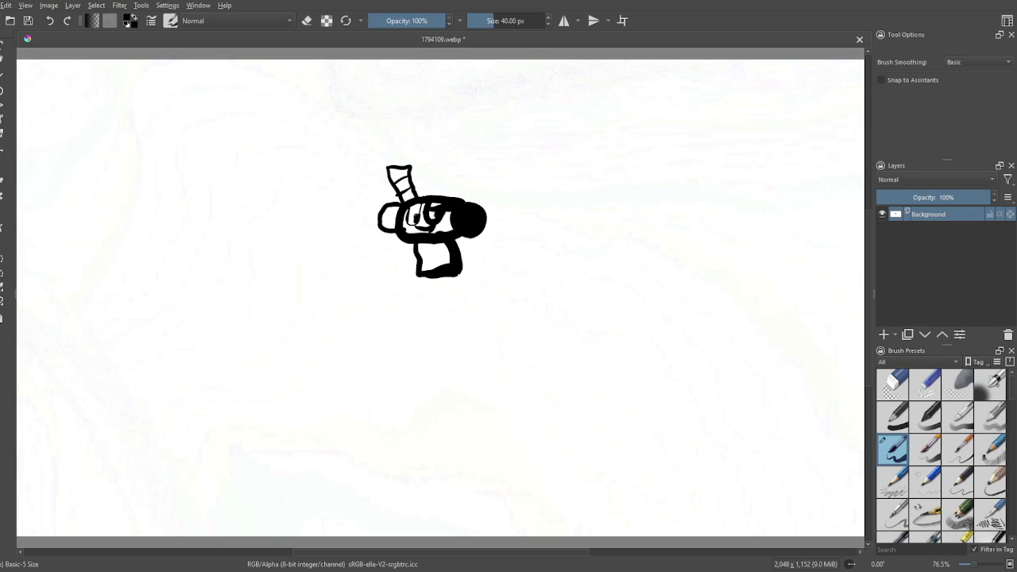
{"action": "left_click_drag", "start_coordinate": [451, 294], "coordinate": [421, 284]}
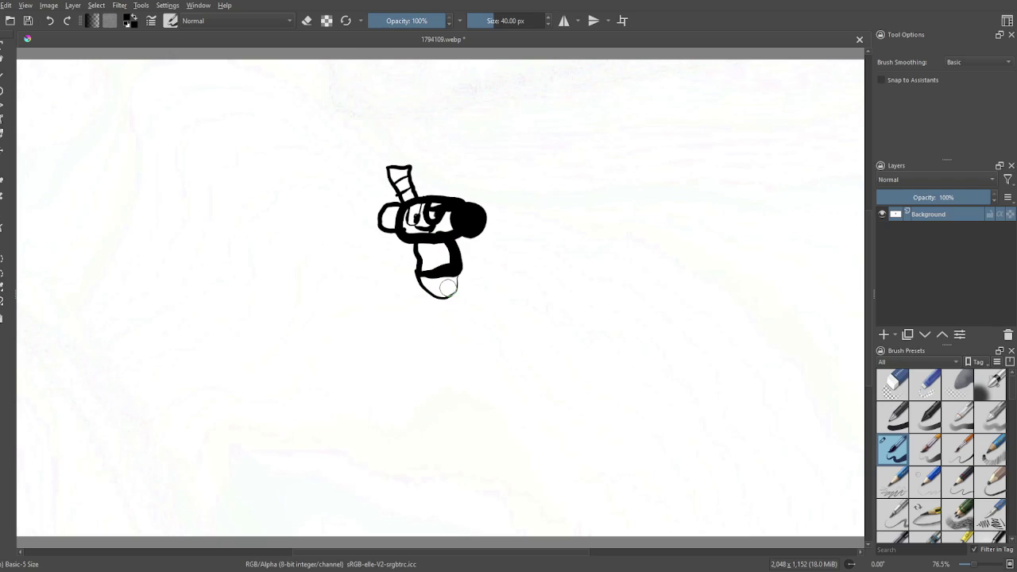
{"action": "mouse_move", "coordinate": [449, 296]}
{"action": "left_mouse_down"}
{"action": "mouse_move", "coordinate": [449, 329]}
{"action": "mouse_move", "coordinate": [469, 332]}
{"action": "mouse_move", "coordinate": [483, 317]}
{"action": "mouse_move", "coordinate": [458, 307]}
{"action": "mouse_move", "coordinate": [454, 293]}
{"action": "left_mouse_up"}
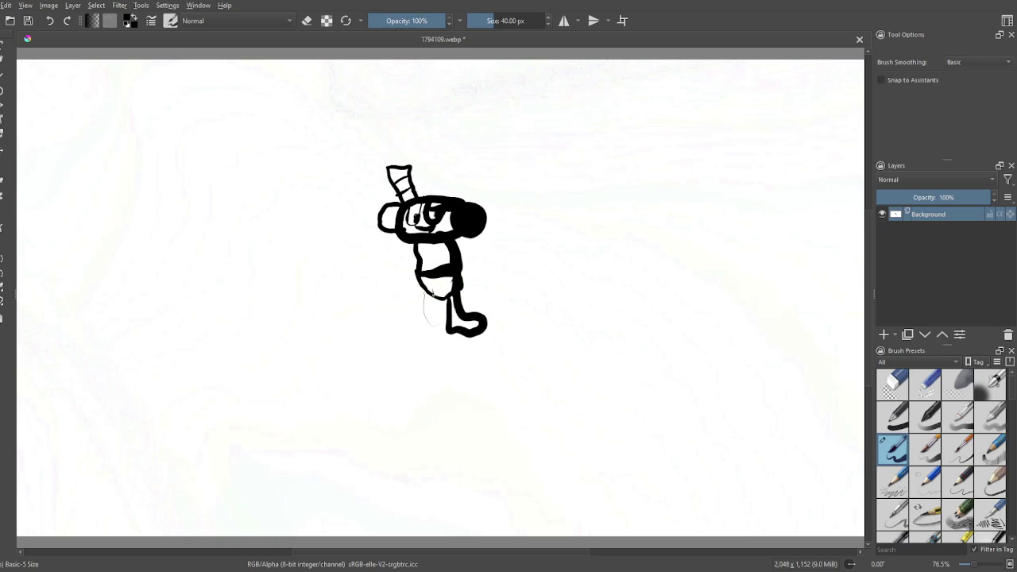
{"action": "mouse_move", "coordinate": [430, 317]}
{"action": "left_mouse_down"}
{"action": "mouse_move", "coordinate": [409, 331]}
{"action": "mouse_move", "coordinate": [394, 320]}
{"action": "mouse_move", "coordinate": [425, 300]}
{"action": "left_mouse_up"}
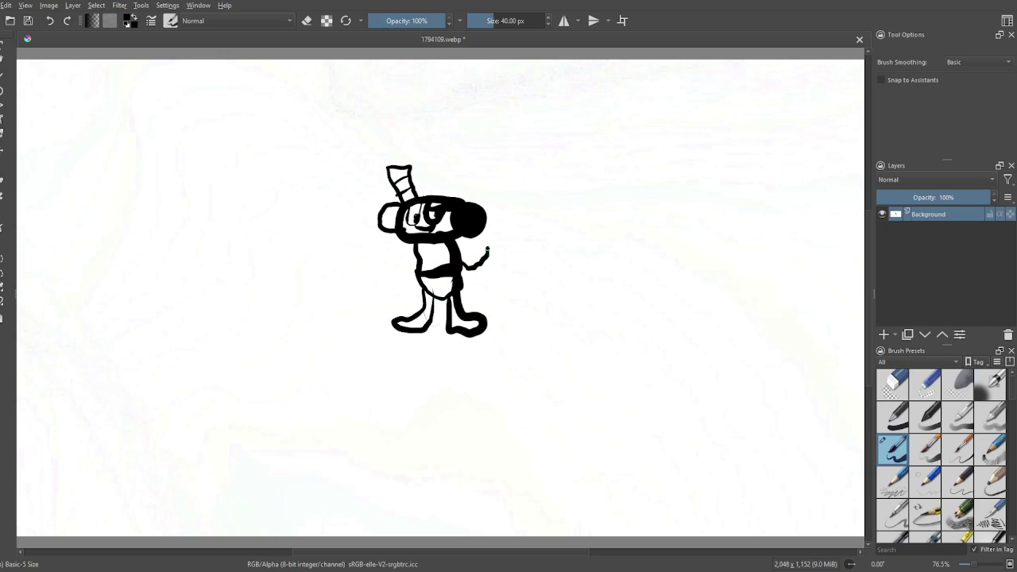
Draw both arms with a pointing finger and two slanted shot dashes flying away from the fingertip
{"action": "mouse_move", "coordinate": [497, 253]}
{"action": "left_mouse_down"}
{"action": "mouse_move", "coordinate": [524, 264]}
{"action": "mouse_move", "coordinate": [499, 265]}
{"action": "mouse_move", "coordinate": [510, 271]}
{"action": "mouse_move", "coordinate": [495, 290]}
{"action": "mouse_move", "coordinate": [485, 270]}
{"action": "mouse_move", "coordinate": [402, 266]}
{"action": "mouse_move", "coordinate": [384, 270]}
{"action": "mouse_move", "coordinate": [389, 279]}
{"action": "left_mouse_up"}
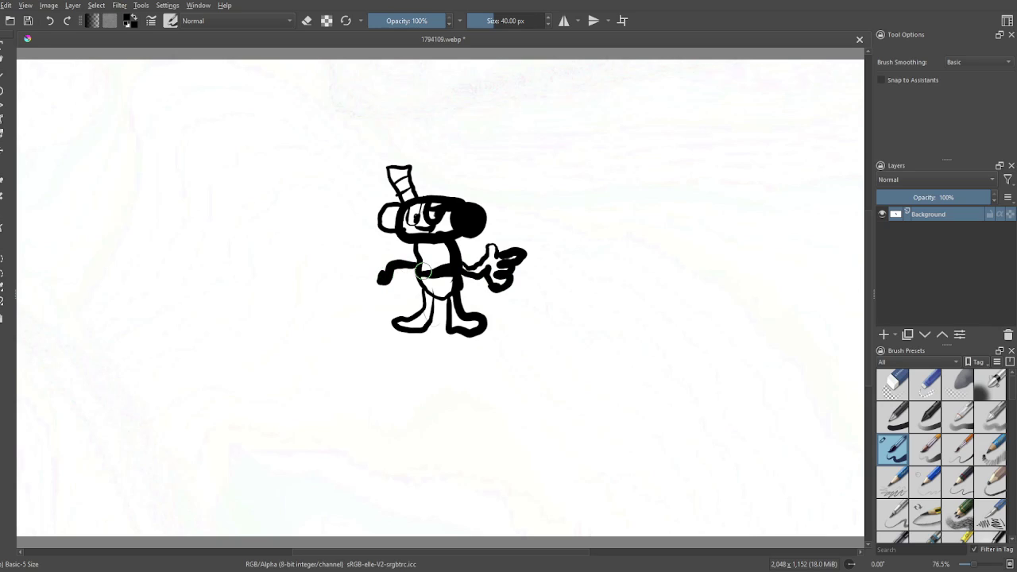
{"action": "left_click_drag", "start_coordinate": [538, 243], "coordinate": [696, 220]}
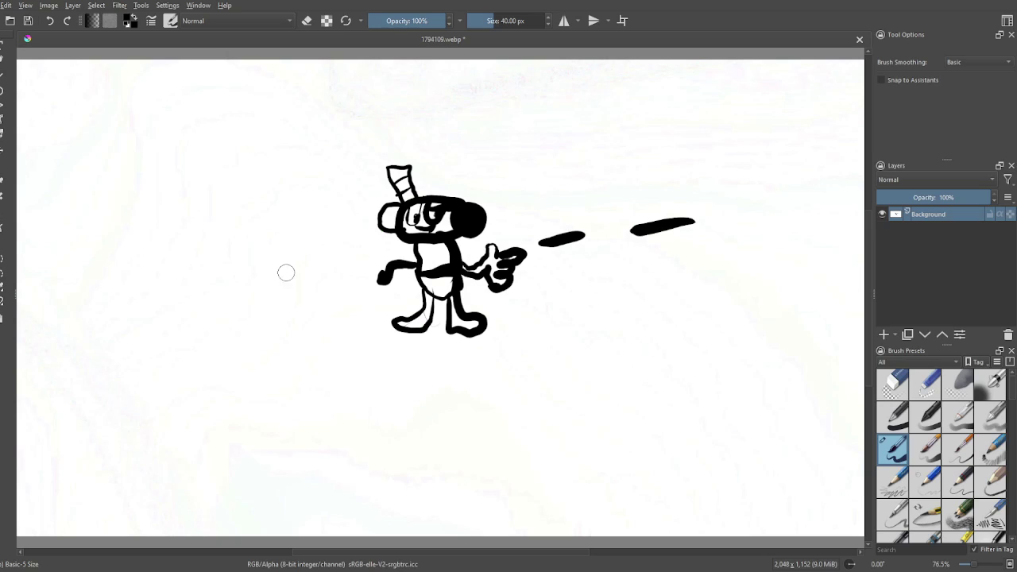
{"action": "left_click_drag", "start_coordinate": [367, 62], "coordinate": [385, 197]}
Undo all strokes of the second figure and its shot dashes back to a blank canvas
{"action": "left_click", "coordinate": [48, 22]}
{"action": "left_click", "coordinate": [48, 21]}
{"action": "left_click", "coordinate": [48, 22]}
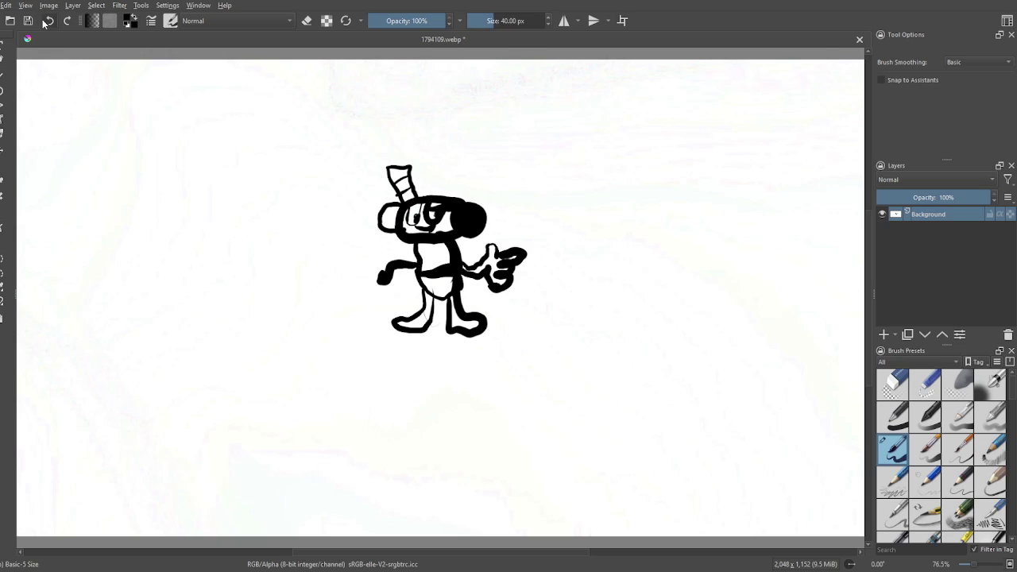
{"action": "left_click", "coordinate": [46, 22]}
{"action": "left_click", "coordinate": [46, 22]}
{"action": "left_click", "coordinate": [44, 22]}
{"action": "left_click", "coordinate": [45, 22]}
{"action": "left_click", "coordinate": [44, 22]}
{"action": "left_click", "coordinate": [44, 23]}
{"action": "left_click", "coordinate": [44, 23]}
{"action": "left_click", "coordinate": [44, 22]}
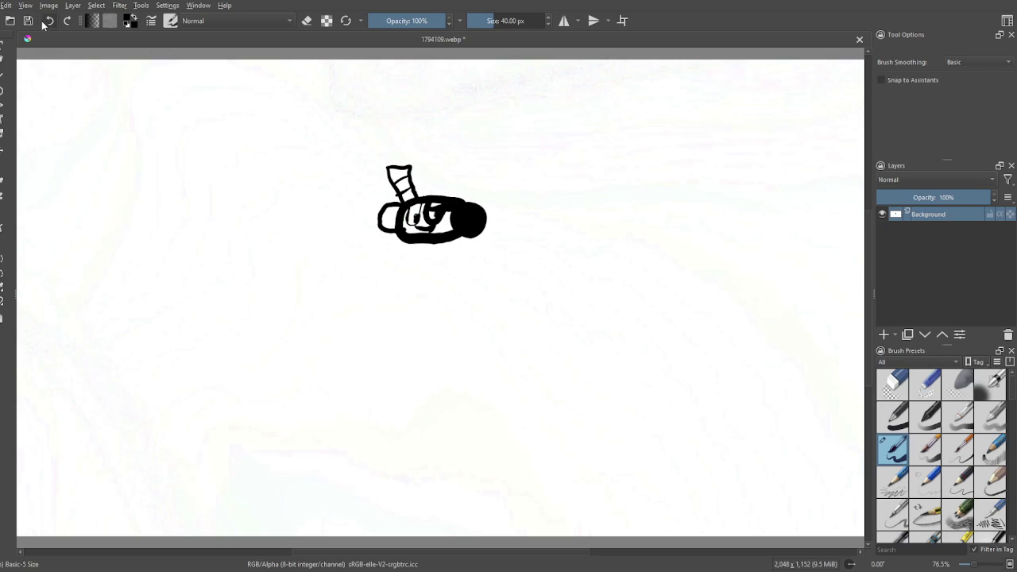
{"action": "left_click", "coordinate": [45, 23]}
{"action": "left_click", "coordinate": [44, 22]}
{"action": "left_click", "coordinate": [44, 22]}
{"action": "left_click", "coordinate": [45, 23]}
{"action": "left_click", "coordinate": [45, 22]}
{"action": "left_click", "coordinate": [44, 22]}
{"action": "left_click", "coordinate": [45, 22]}
{"action": "left_click", "coordinate": [45, 22]}
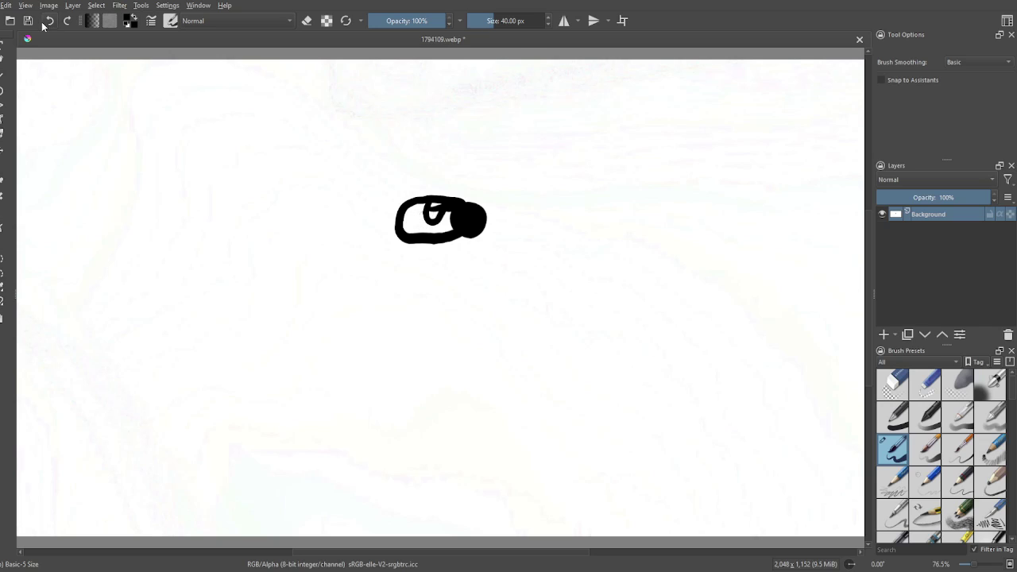
{"action": "left_click", "coordinate": [45, 22]}
{"action": "left_click", "coordinate": [45, 23]}
{"action": "left_click", "coordinate": [44, 22]}
{"action": "left_click", "coordinate": [45, 23]}
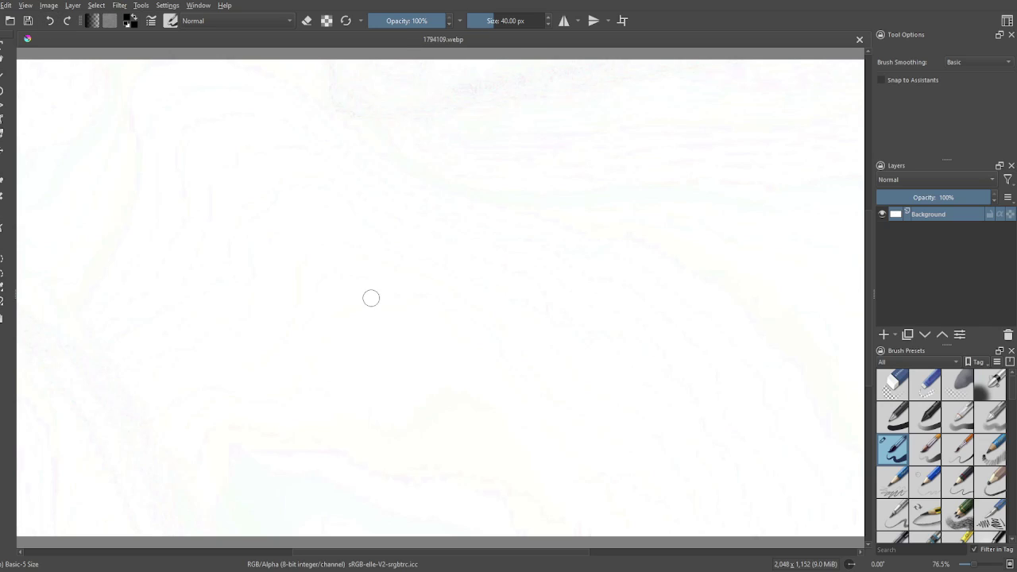
Draw a mug-shaped head with a flat rim, a loop on each side, two large eyes and a toothy grin
{"action": "left_click_drag", "start_coordinate": [403, 273], "coordinate": [400, 284]}
{"action": "left_click", "coordinate": [436, 191]}
{"action": "mouse_move", "coordinate": [450, 193]}
{"action": "left_mouse_down"}
{"action": "mouse_move", "coordinate": [488, 189]}
{"action": "mouse_move", "coordinate": [481, 201]}
{"action": "mouse_move", "coordinate": [438, 205]}
{"action": "mouse_move", "coordinate": [436, 192]}
{"action": "mouse_move", "coordinate": [431, 236]}
{"action": "mouse_move", "coordinate": [443, 268]}
{"action": "mouse_move", "coordinate": [489, 231]}
{"action": "mouse_move", "coordinate": [491, 206]}
{"action": "mouse_move", "coordinate": [508, 218]}
{"action": "mouse_move", "coordinate": [486, 239]}
{"action": "left_mouse_up"}
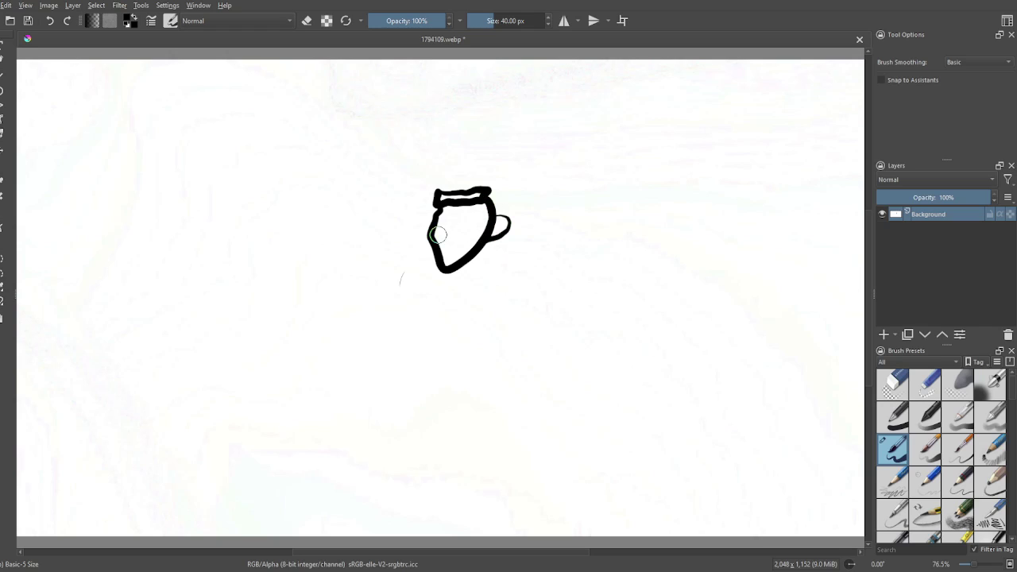
{"action": "left_click_drag", "start_coordinate": [413, 233], "coordinate": [434, 252]}
{"action": "mouse_move", "coordinate": [482, 209]}
{"action": "left_mouse_down"}
{"action": "mouse_move", "coordinate": [467, 232]}
{"action": "mouse_move", "coordinate": [476, 207]}
{"action": "mouse_move", "coordinate": [475, 222]}
{"action": "mouse_move", "coordinate": [454, 222]}
{"action": "mouse_move", "coordinate": [449, 202]}
{"action": "mouse_move", "coordinate": [452, 222]}
{"action": "mouse_move", "coordinate": [458, 213]}
{"action": "mouse_move", "coordinate": [445, 247]}
{"action": "mouse_move", "coordinate": [456, 246]}
{"action": "left_mouse_up"}
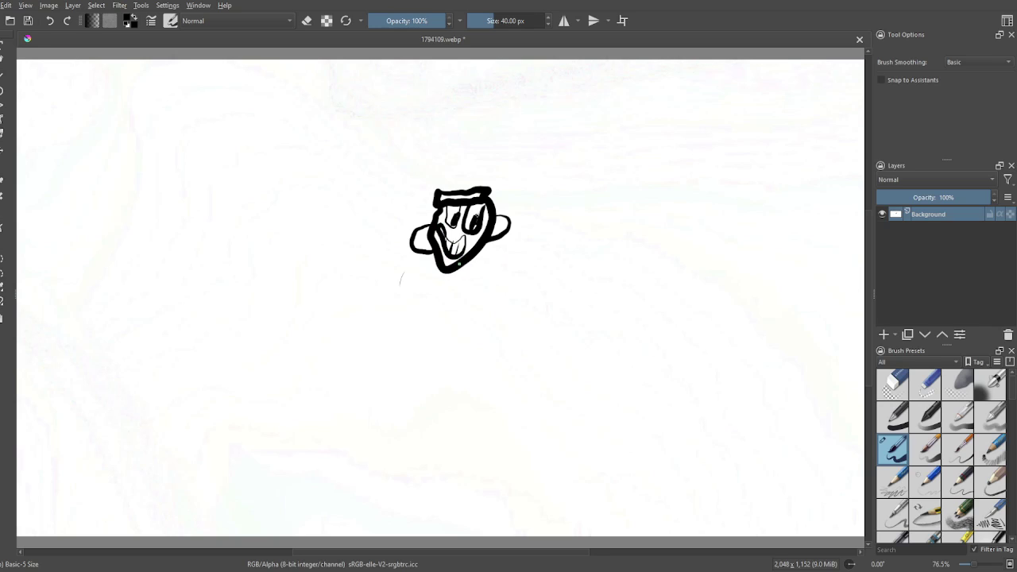
Draw the mug figure's rounded torso, dark scribbled shorts and two short legs with feet beneath the head
{"action": "left_click_drag", "start_coordinate": [450, 302], "coordinate": [437, 266]}
{"action": "left_click_drag", "start_coordinate": [438, 301], "coordinate": [457, 304]}
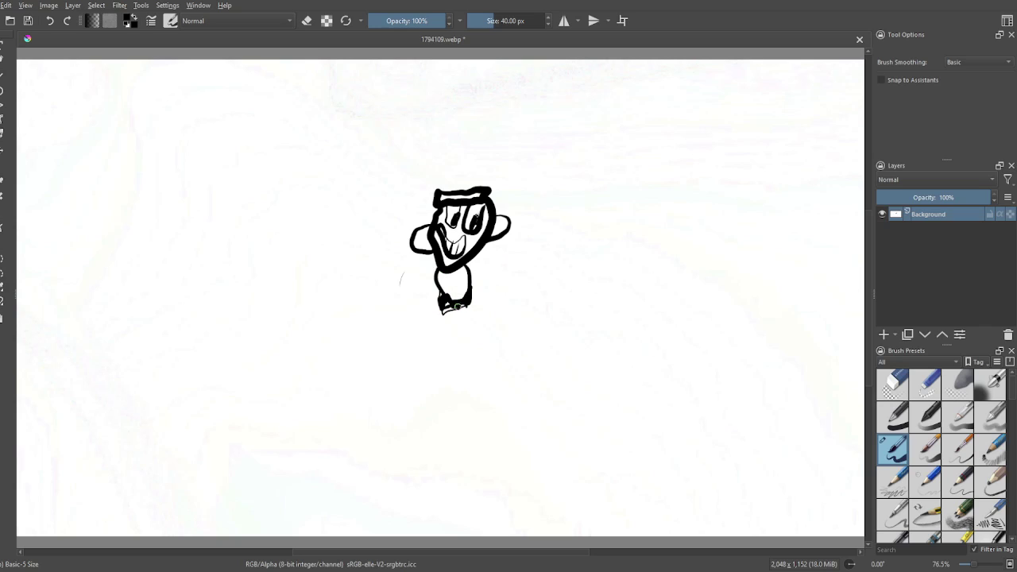
{"action": "left_click_drag", "start_coordinate": [458, 307], "coordinate": [452, 308]}
{"action": "left_click_drag", "start_coordinate": [463, 300], "coordinate": [466, 297]}
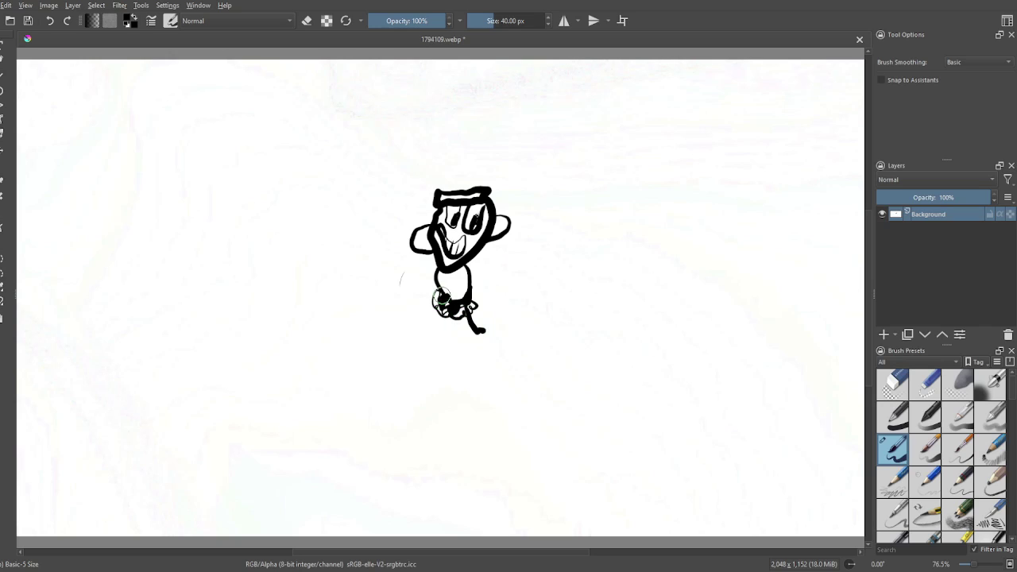
{"action": "left_click_drag", "start_coordinate": [441, 299], "coordinate": [443, 301]}
{"action": "mouse_move", "coordinate": [474, 317]}
{"action": "left_mouse_down"}
{"action": "mouse_move", "coordinate": [478, 325]}
{"action": "mouse_move", "coordinate": [439, 302]}
{"action": "mouse_move", "coordinate": [446, 296]}
{"action": "mouse_move", "coordinate": [422, 326]}
{"action": "left_mouse_up"}
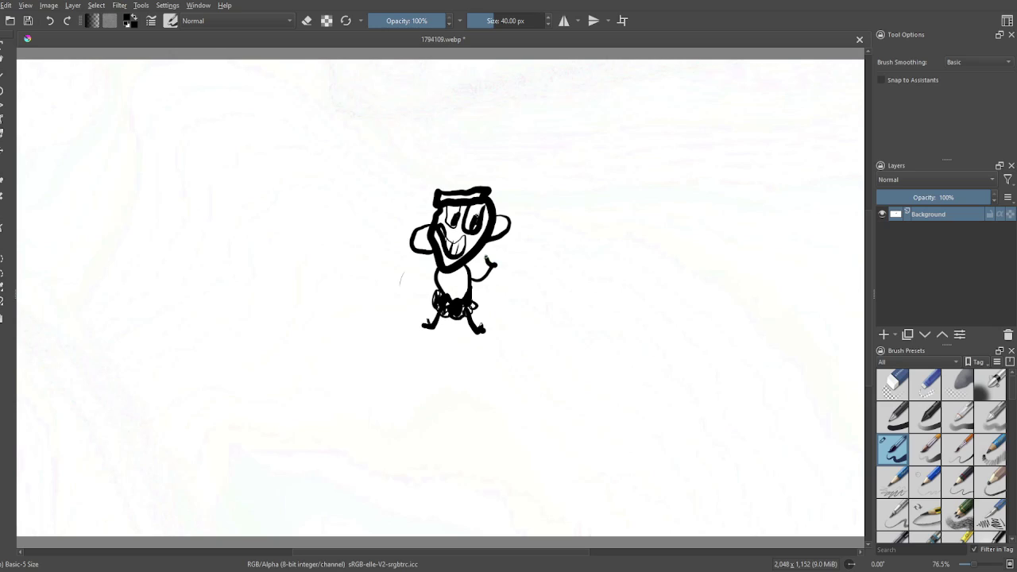
Draw the mug figure's two arms with a raised hand and three thick burst lines radiating from it
{"action": "mouse_move", "coordinate": [492, 259]}
{"action": "left_mouse_down"}
{"action": "mouse_move", "coordinate": [505, 286]}
{"action": "mouse_move", "coordinate": [503, 274]}
{"action": "mouse_move", "coordinate": [484, 285]}
{"action": "mouse_move", "coordinate": [406, 286]}
{"action": "left_mouse_up"}
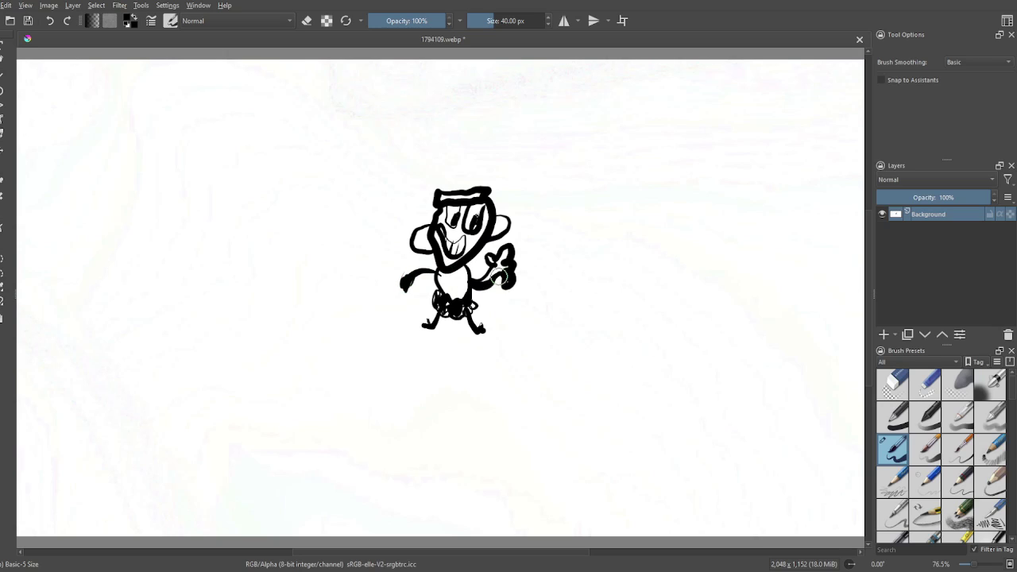
{"action": "mouse_move", "coordinate": [516, 235]}
{"action": "left_mouse_down"}
{"action": "mouse_move", "coordinate": [546, 209]}
{"action": "mouse_move", "coordinate": [517, 170]}
{"action": "mouse_move", "coordinate": [551, 234]}
{"action": "mouse_move", "coordinate": [596, 216]}
{"action": "left_mouse_up"}
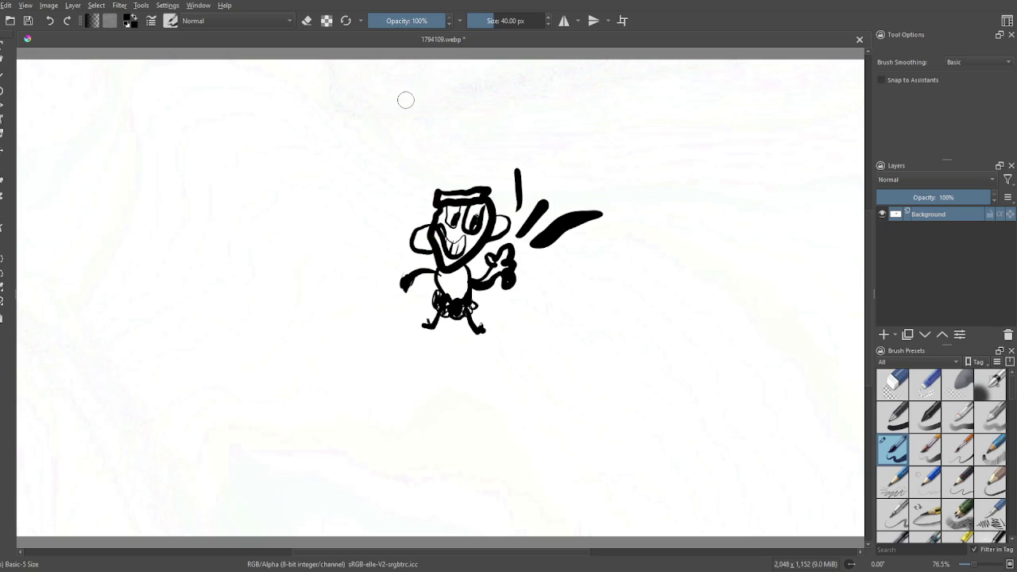
Try to erase the mug figure's head with the brush in eraser mode
{"action": "key", "text": "e"}
{"action": "key", "text": "e"}
{"action": "key", "text": "e"}
{"action": "mouse_move", "coordinate": [451, 206]}
{"action": "left_mouse_down"}
{"action": "mouse_move", "coordinate": [438, 270]}
{"action": "mouse_move", "coordinate": [465, 172]}
{"action": "mouse_move", "coordinate": [427, 215]}
{"action": "mouse_move", "coordinate": [419, 274]}
{"action": "mouse_move", "coordinate": [444, 191]}
{"action": "left_mouse_up"}
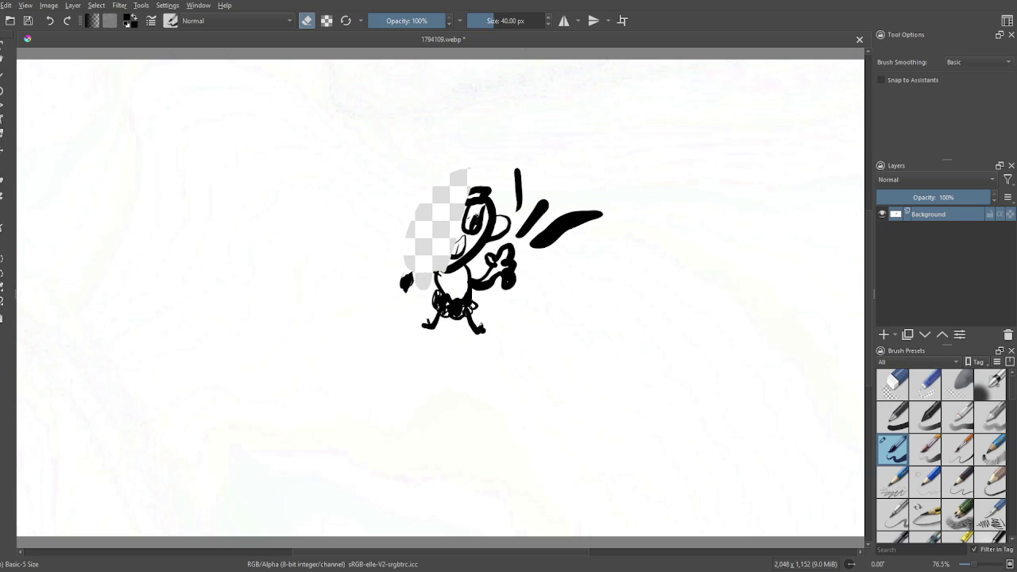
Undo the erasing and every stroke of the mug figure back to a blank canvas
{"action": "left_click", "coordinate": [51, 22]}
{"action": "left_click", "coordinate": [51, 22]}
{"action": "left_click", "coordinate": [51, 22]}
{"action": "left_click", "coordinate": [51, 22]}
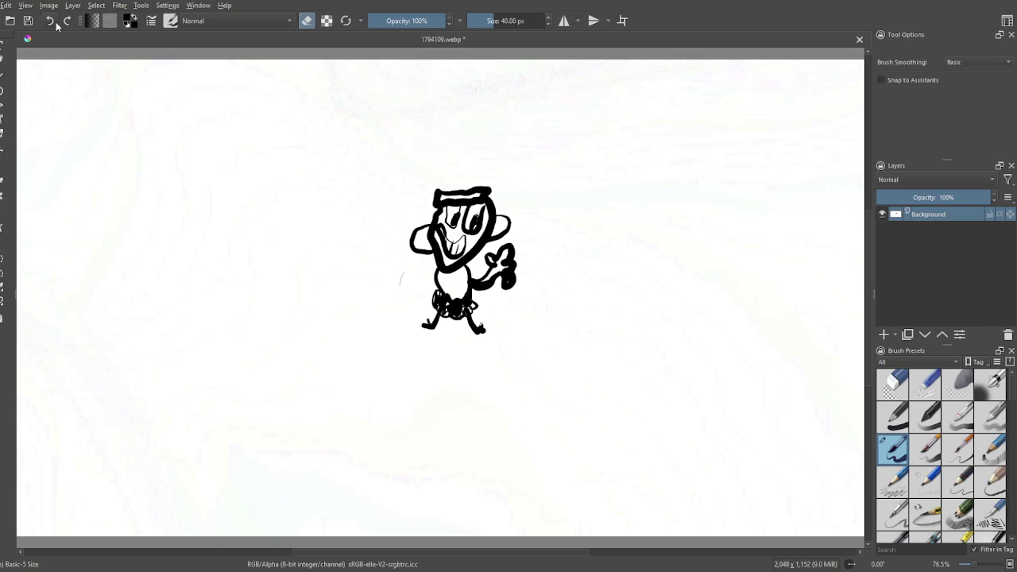
{"action": "left_click", "coordinate": [51, 22]}
{"action": "left_click", "coordinate": [50, 24]}
{"action": "left_click", "coordinate": [51, 24]}
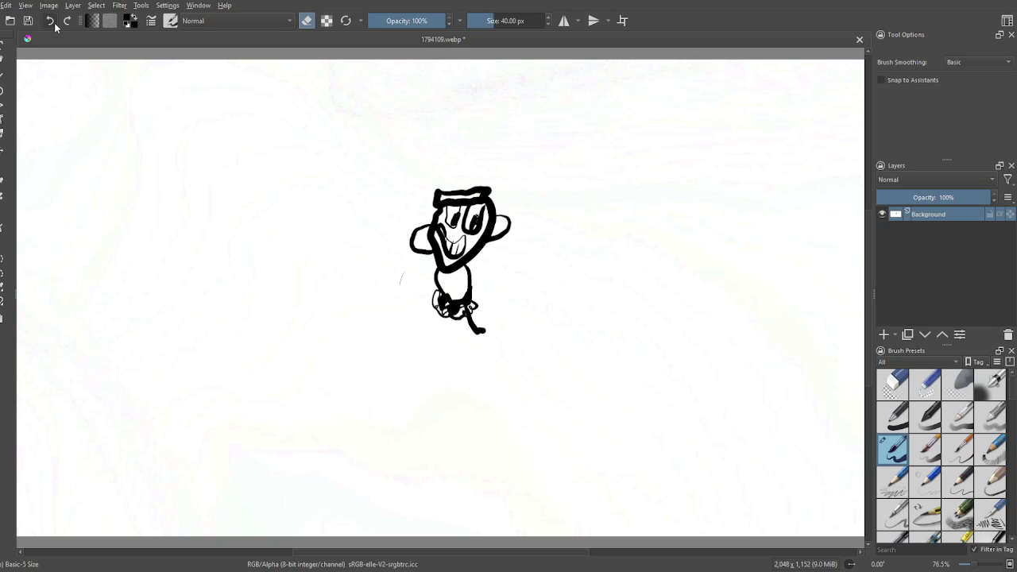
{"action": "left_click", "coordinate": [51, 24]}
{"action": "left_click", "coordinate": [52, 24]}
{"action": "left_click", "coordinate": [53, 24]}
{"action": "left_click", "coordinate": [54, 24]}
{"action": "left_click", "coordinate": [54, 24]}
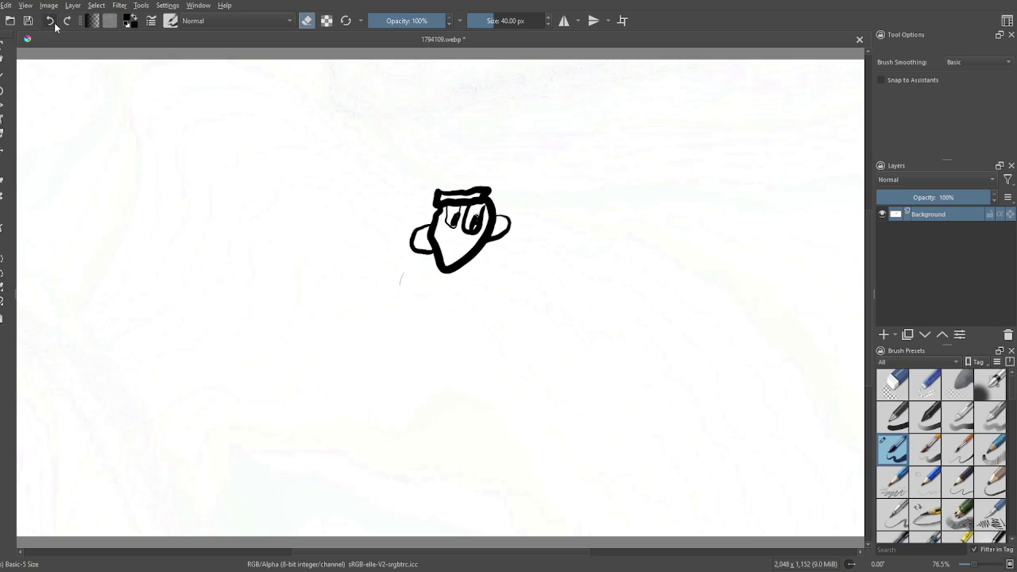
{"action": "left_click", "coordinate": [54, 24]}
{"action": "left_click", "coordinate": [54, 24]}
{"action": "left_click", "coordinate": [54, 24]}
{"action": "left_click", "coordinate": [54, 24]}
{"action": "left_click", "coordinate": [54, 23]}
{"action": "left_click", "coordinate": [54, 24]}
{"action": "left_click", "coordinate": [54, 23]}
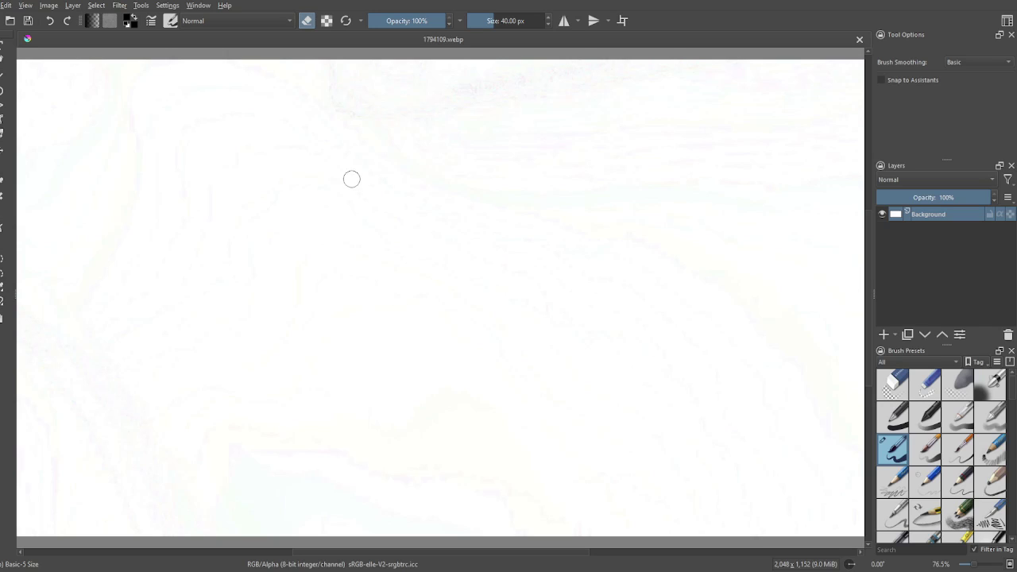
Draw a tall rounded body topped by a banded cap, with a bent loop on one side and one oval eye
{"action": "left_click_drag", "start_coordinate": [382, 179], "coordinate": [413, 159]}
{"action": "key", "text": "e"}
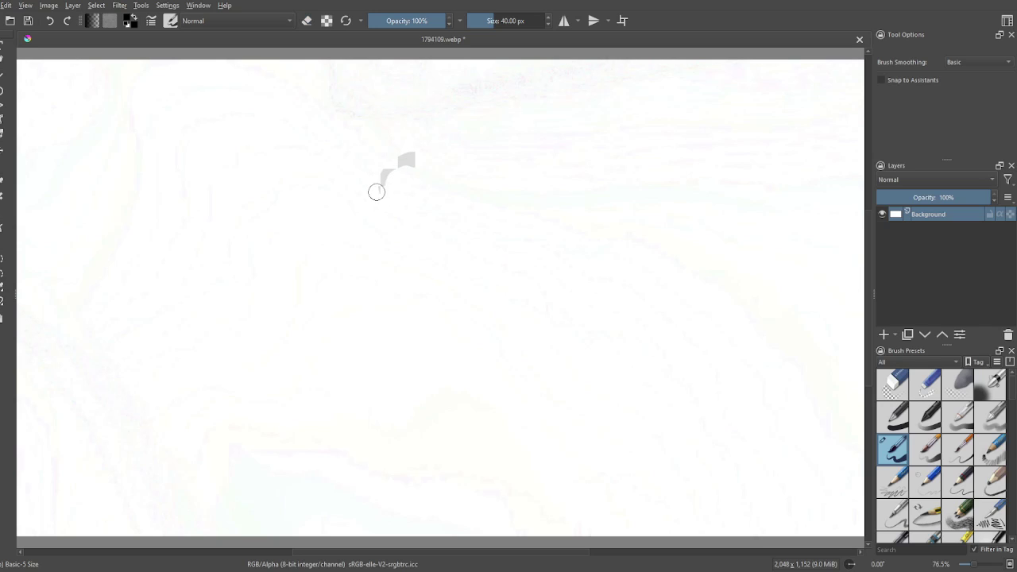
{"action": "mouse_move", "coordinate": [382, 197]}
{"action": "left_mouse_down"}
{"action": "mouse_move", "coordinate": [405, 159]}
{"action": "mouse_move", "coordinate": [432, 155]}
{"action": "mouse_move", "coordinate": [412, 158]}
{"action": "mouse_move", "coordinate": [422, 154]}
{"action": "mouse_move", "coordinate": [453, 158]}
{"action": "mouse_move", "coordinate": [461, 172]}
{"action": "mouse_move", "coordinate": [453, 199]}
{"action": "mouse_move", "coordinate": [384, 193]}
{"action": "mouse_move", "coordinate": [376, 300]}
{"action": "mouse_move", "coordinate": [402, 321]}
{"action": "mouse_move", "coordinate": [418, 317]}
{"action": "mouse_move", "coordinate": [436, 286]}
{"action": "mouse_move", "coordinate": [454, 192]}
{"action": "left_mouse_up"}
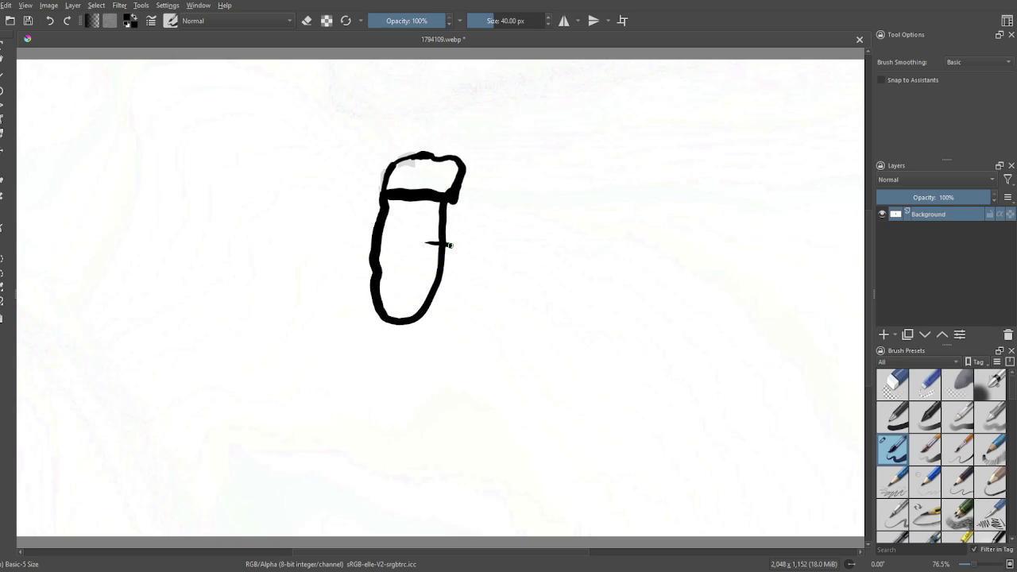
{"action": "mouse_move", "coordinate": [471, 213]}
{"action": "left_mouse_down"}
{"action": "mouse_move", "coordinate": [479, 235]}
{"action": "mouse_move", "coordinate": [439, 260]}
{"action": "mouse_move", "coordinate": [421, 254]}
{"action": "mouse_move", "coordinate": [434, 211]}
{"action": "left_mouse_up"}
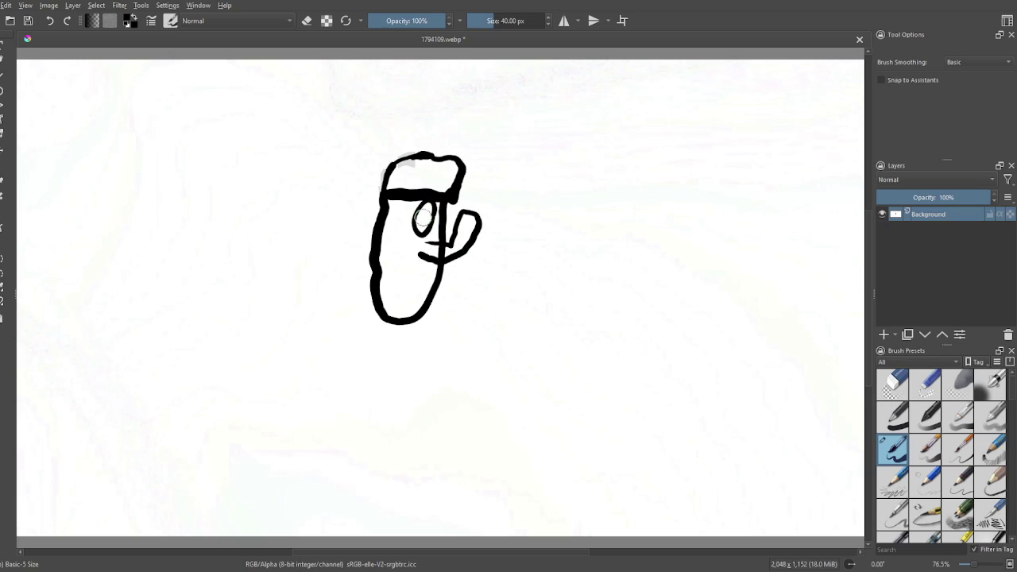
Add pupils, a second oval eye and a wide toothy mouth to the capped figure's face
{"action": "left_click", "coordinate": [425, 219]}
{"action": "mouse_move", "coordinate": [400, 205]}
{"action": "left_mouse_down"}
{"action": "mouse_move", "coordinate": [389, 225]}
{"action": "mouse_move", "coordinate": [401, 210]}
{"action": "mouse_move", "coordinate": [395, 218]}
{"action": "left_mouse_up"}
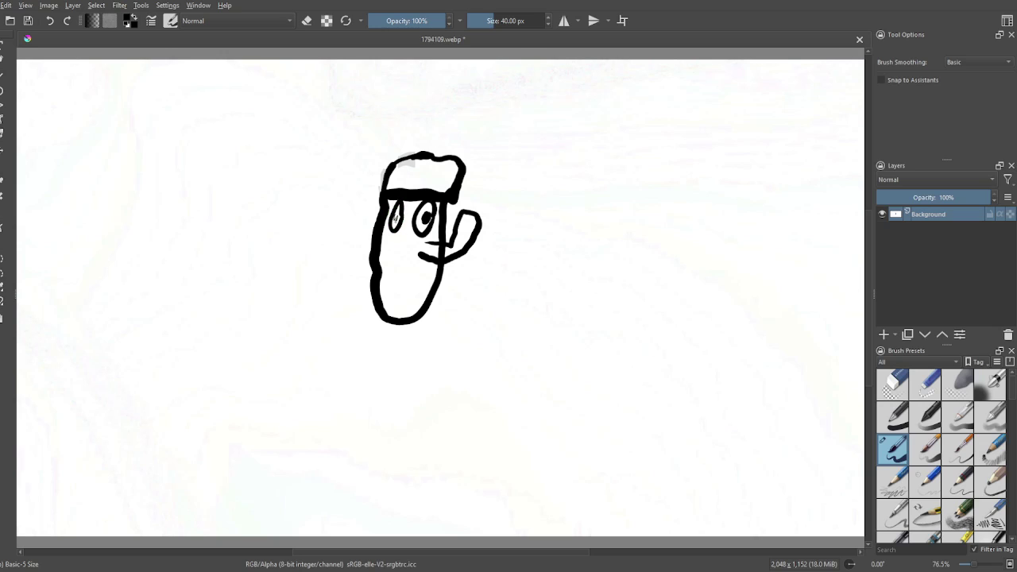
{"action": "left_click", "coordinate": [396, 221]}
{"action": "left_click_drag", "start_coordinate": [391, 247], "coordinate": [419, 253]}
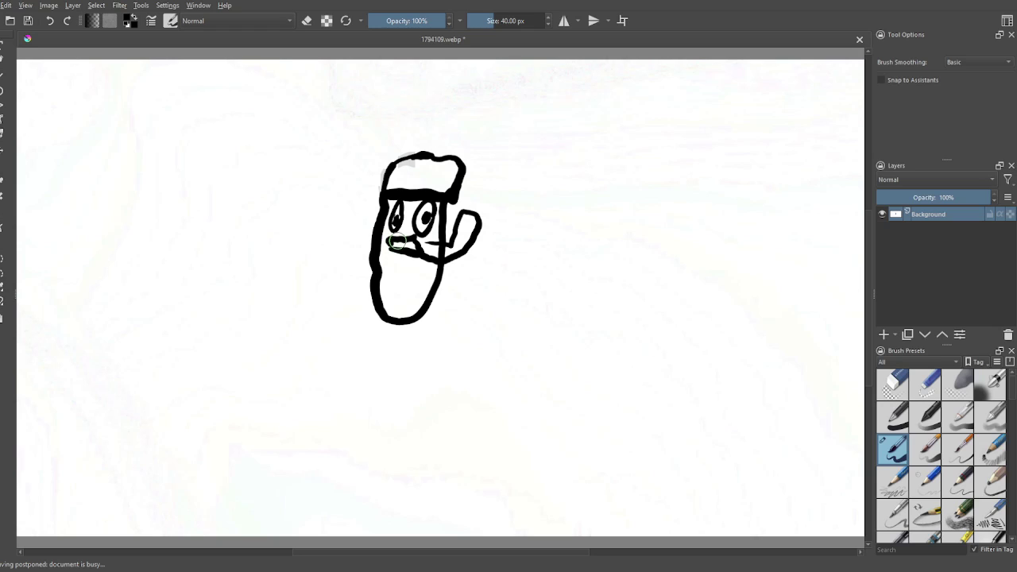
{"action": "left_click", "coordinate": [399, 243]}
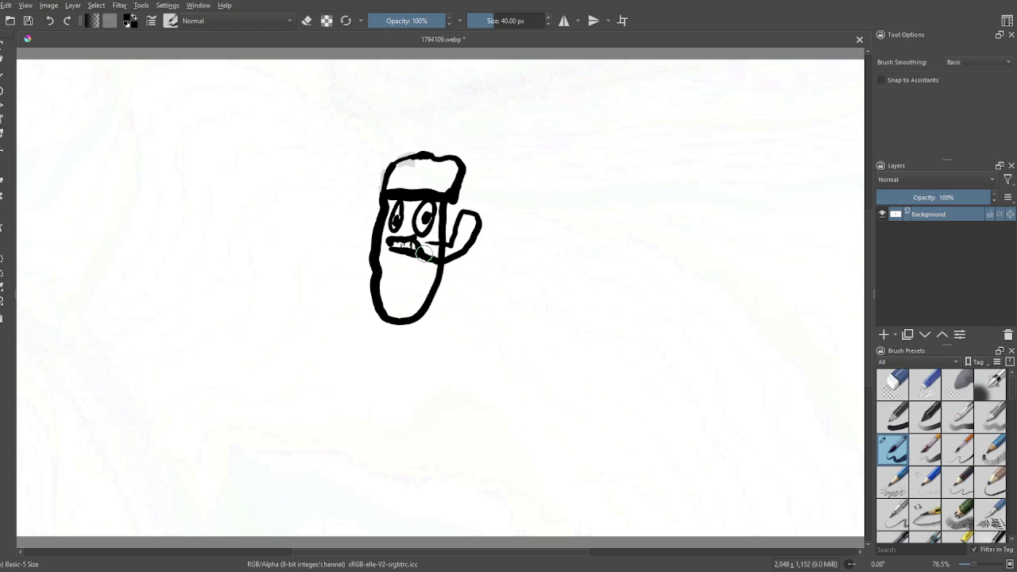
Draw a waistline across the capped figure's body and two outlined legs with outward-pointing feet
{"action": "left_click_drag", "start_coordinate": [380, 283], "coordinate": [423, 282]}
{"action": "mouse_move", "coordinate": [430, 300]}
{"action": "left_mouse_down"}
{"action": "mouse_move", "coordinate": [433, 349]}
{"action": "mouse_move", "coordinate": [475, 350]}
{"action": "mouse_move", "coordinate": [475, 370]}
{"action": "mouse_move", "coordinate": [427, 374]}
{"action": "mouse_move", "coordinate": [408, 309]}
{"action": "left_mouse_up"}
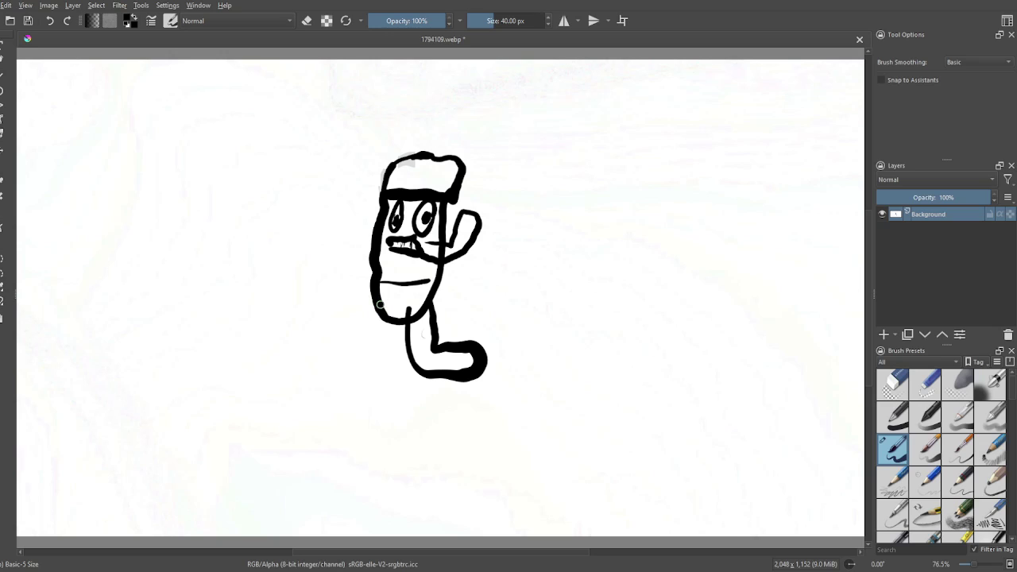
{"action": "mouse_move", "coordinate": [377, 322]}
{"action": "left_mouse_down"}
{"action": "mouse_move", "coordinate": [383, 371]}
{"action": "mouse_move", "coordinate": [358, 376]}
{"action": "mouse_move", "coordinate": [329, 366]}
{"action": "mouse_move", "coordinate": [367, 335]}
{"action": "mouse_move", "coordinate": [370, 298]}
{"action": "left_mouse_up"}
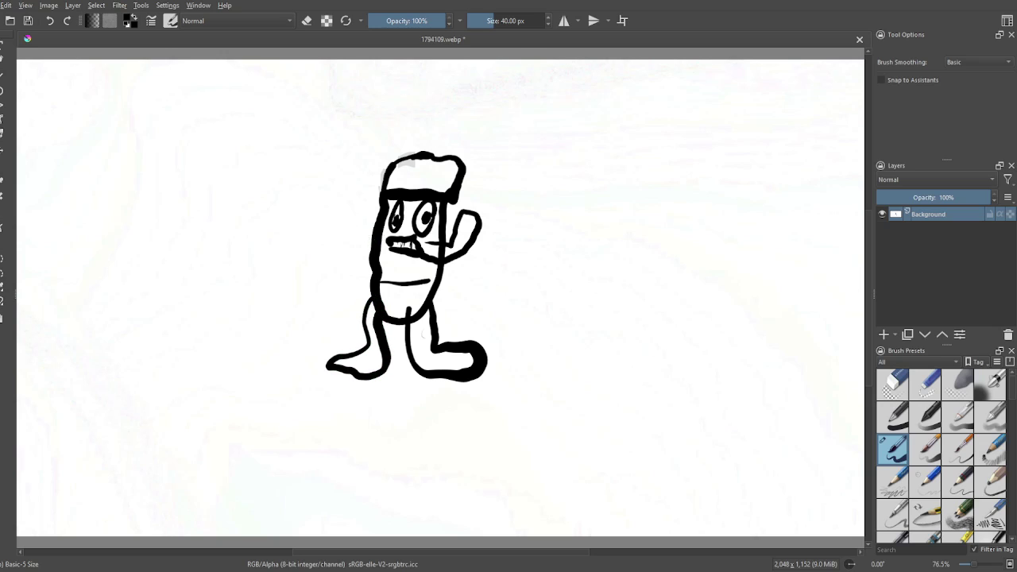
Draw the capped figure's curved raised arm with a looped hand, and a long cane beside its other hand
{"action": "mouse_move", "coordinate": [376, 243]}
{"action": "left_mouse_down"}
{"action": "mouse_move", "coordinate": [344, 242]}
{"action": "mouse_move", "coordinate": [345, 163]}
{"action": "left_mouse_up"}
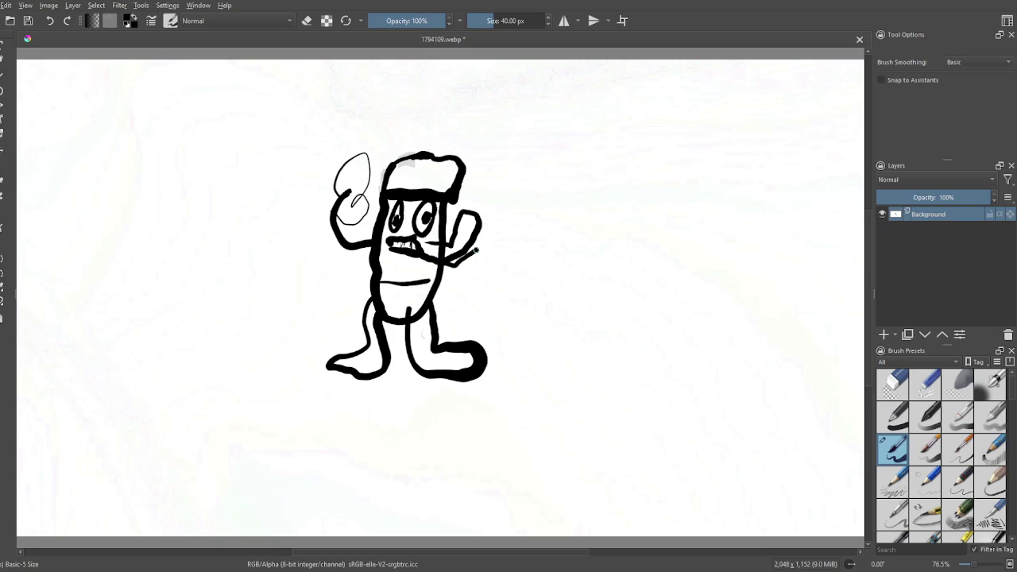
{"action": "left_click_drag", "start_coordinate": [496, 234], "coordinate": [502, 272]}
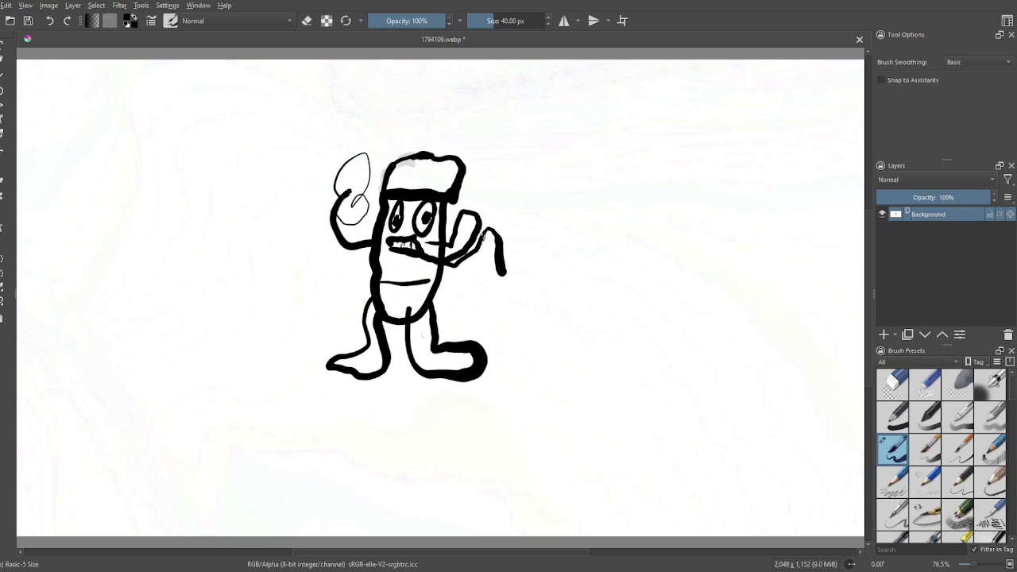
{"action": "mouse_move", "coordinate": [485, 228]}
{"action": "left_mouse_down"}
{"action": "mouse_move", "coordinate": [510, 364]}
{"action": "mouse_move", "coordinate": [520, 362]}
{"action": "mouse_move", "coordinate": [498, 238]}
{"action": "left_mouse_up"}
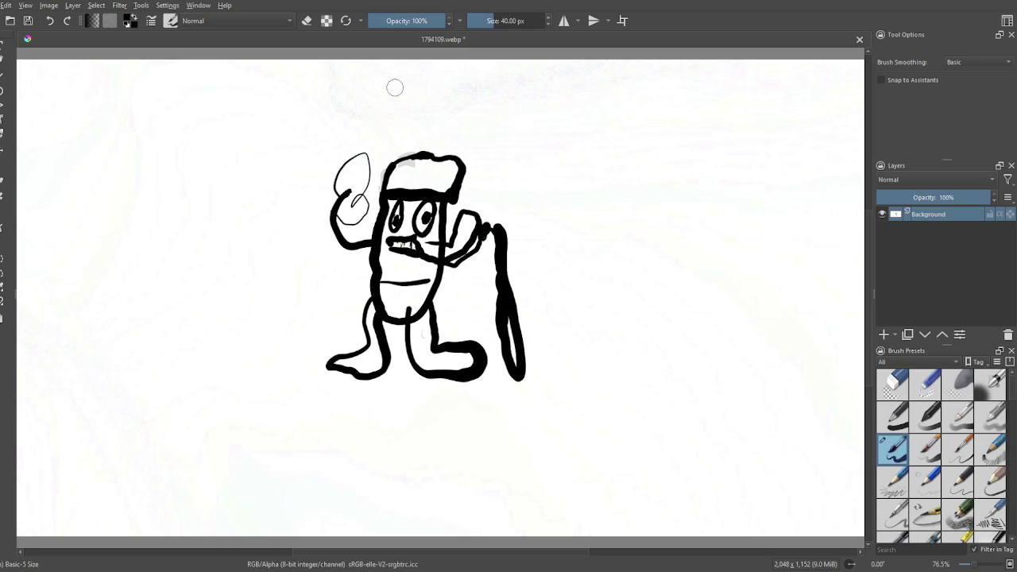
Try to erase the capped figure with broad diagonal strokes across its head and body
{"action": "mouse_move", "coordinate": [440, 146]}
{"action": "left_mouse_down"}
{"action": "mouse_move", "coordinate": [467, 143]}
{"action": "mouse_move", "coordinate": [359, 258]}
{"action": "mouse_move", "coordinate": [444, 167]}
{"action": "mouse_move", "coordinate": [440, 239]}
{"action": "mouse_move", "coordinate": [424, 231]}
{"action": "mouse_move", "coordinate": [391, 260]}
{"action": "mouse_move", "coordinate": [475, 193]}
{"action": "mouse_move", "coordinate": [388, 232]}
{"action": "mouse_move", "coordinate": [470, 140]}
{"action": "mouse_move", "coordinate": [308, 271]}
{"action": "mouse_move", "coordinate": [405, 143]}
{"action": "mouse_move", "coordinate": [518, 116]}
{"action": "left_mouse_up"}
{"action": "key", "text": "e"}
{"action": "key", "text": "e"}
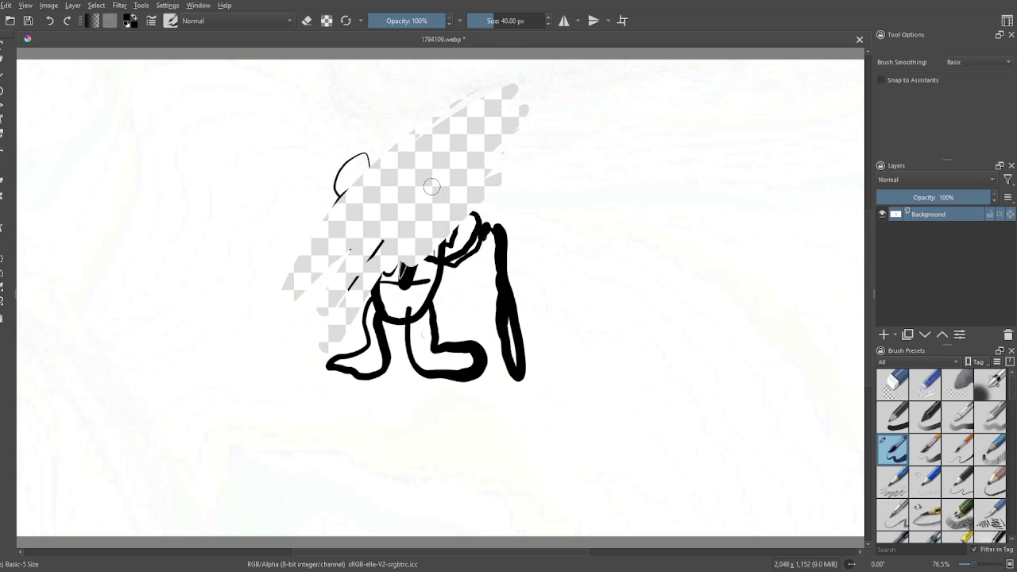
{"action": "mouse_move", "coordinate": [449, 165]}
{"action": "left_mouse_down"}
{"action": "mouse_move", "coordinate": [407, 213]}
{"action": "mouse_move", "coordinate": [454, 163]}
{"action": "mouse_move", "coordinate": [511, 60]}
{"action": "left_mouse_up"}
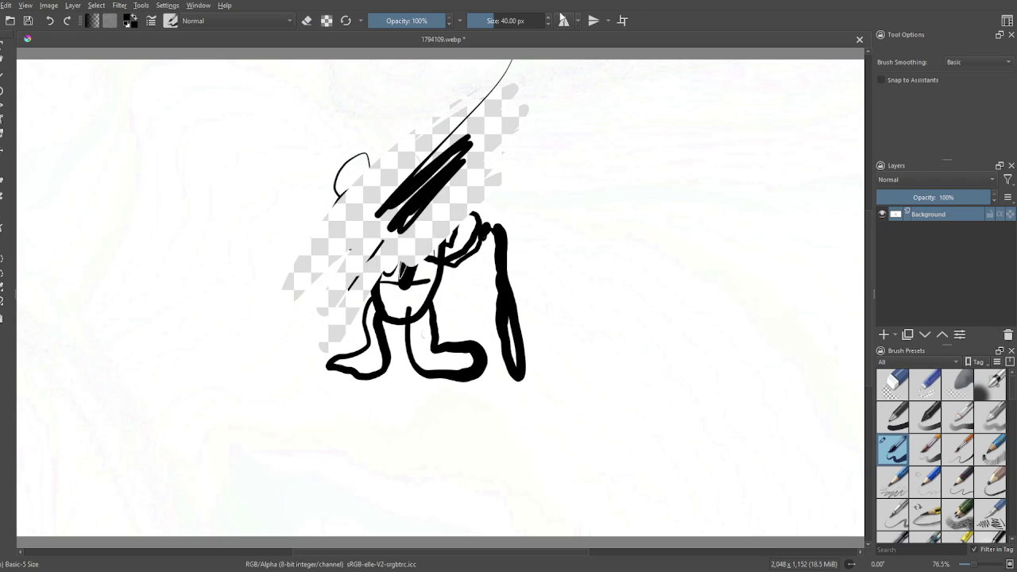
Undo the diagonal strokes and the whole capped figure back to a blank canvas
{"action": "key", "text": "ctrl+z"}
{"action": "left_click", "coordinate": [51, 24]}
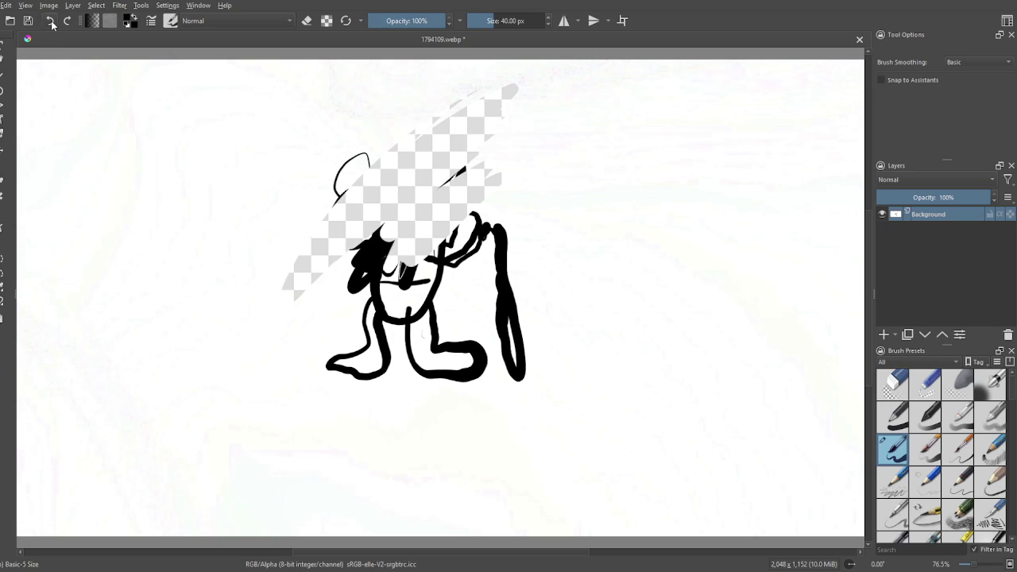
{"action": "left_click", "coordinate": [52, 24]}
{"action": "left_click", "coordinate": [52, 23]}
{"action": "left_click", "coordinate": [52, 24]}
{"action": "left_click", "coordinate": [51, 24]}
{"action": "left_click", "coordinate": [52, 23]}
{"action": "left_click", "coordinate": [51, 23]}
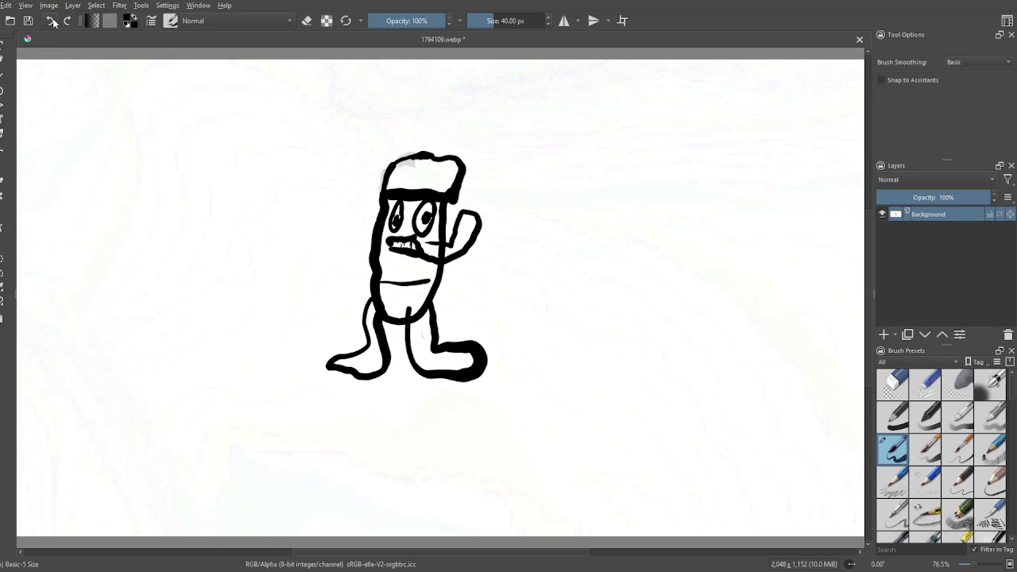
{"action": "left_click", "coordinate": [51, 22]}
{"action": "left_click", "coordinate": [52, 23]}
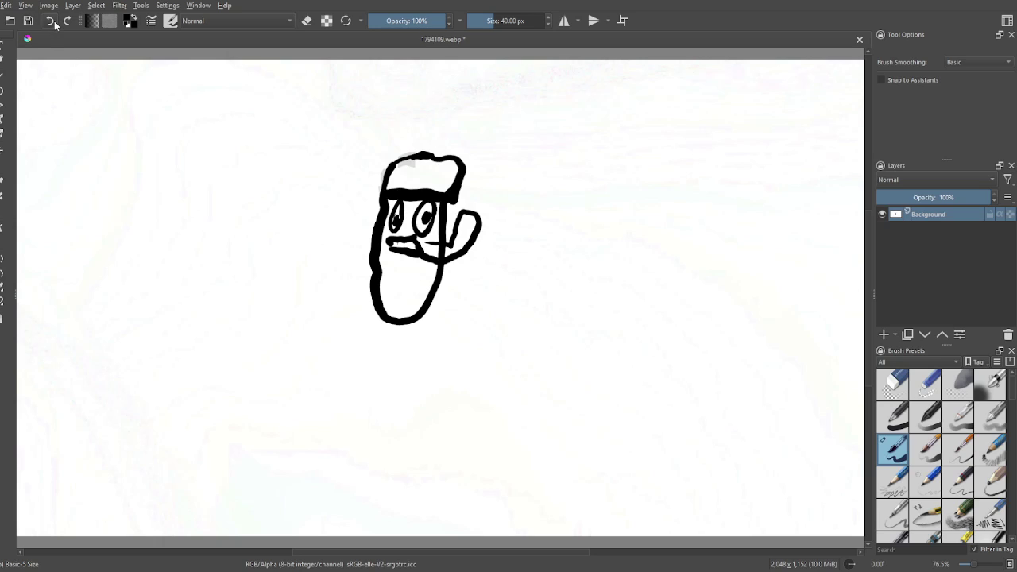
{"action": "left_click", "coordinate": [53, 23]}
{"action": "left_click", "coordinate": [52, 23]}
{"action": "left_click", "coordinate": [53, 23]}
{"action": "left_click", "coordinate": [52, 23]}
{"action": "left_click", "coordinate": [52, 23]}
{"action": "left_click", "coordinate": [52, 23]}
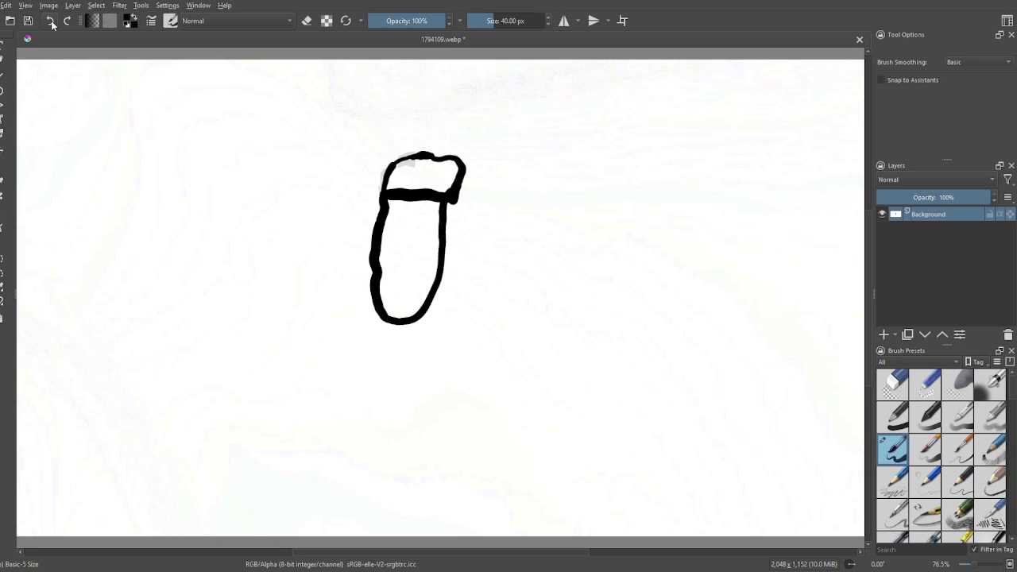
{"action": "left_click", "coordinate": [53, 24]}
{"action": "left_click", "coordinate": [53, 23]}
{"action": "left_click", "coordinate": [52, 24]}
{"action": "left_click", "coordinate": [51, 21]}
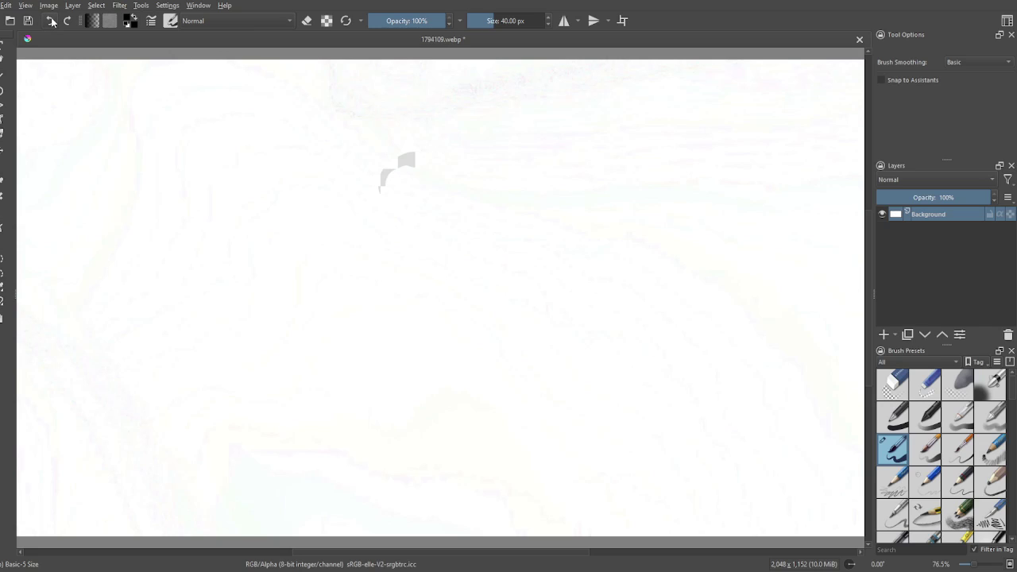
{"action": "left_click", "coordinate": [52, 22]}
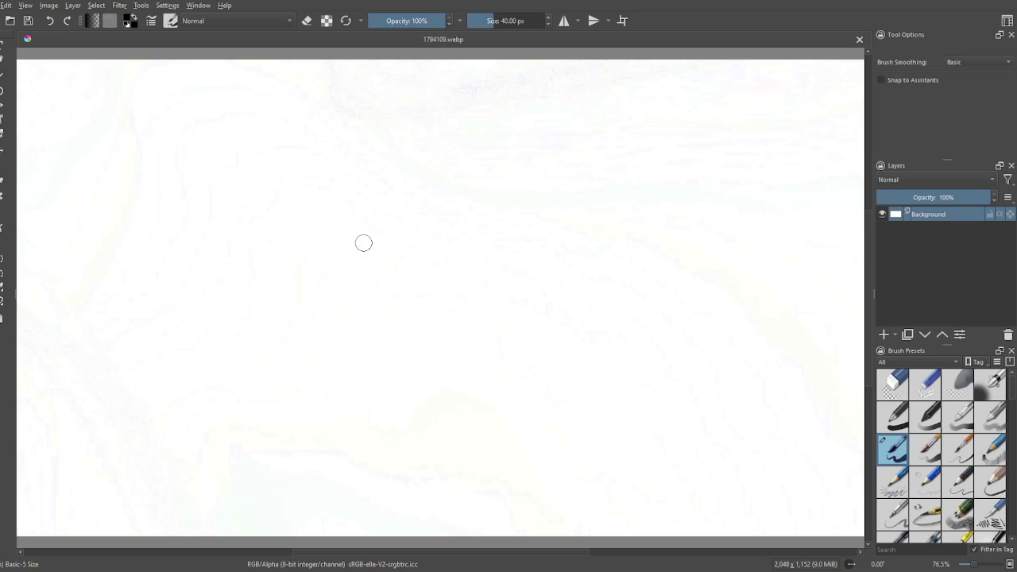
Draw a thick round cat head with two pointed ears using the black brush
{"action": "left_click_drag", "start_coordinate": [390, 245], "coordinate": [434, 257]}
{"action": "key", "text": "e"}
{"action": "key", "text": "e"}
{"action": "mouse_move", "coordinate": [428, 192]}
{"action": "left_mouse_down"}
{"action": "mouse_move", "coordinate": [479, 195]}
{"action": "mouse_move", "coordinate": [481, 225]}
{"action": "mouse_move", "coordinate": [449, 249]}
{"action": "mouse_move", "coordinate": [410, 233]}
{"action": "mouse_move", "coordinate": [407, 195]}
{"action": "mouse_move", "coordinate": [490, 159]}
{"action": "mouse_move", "coordinate": [481, 203]}
{"action": "left_mouse_up"}
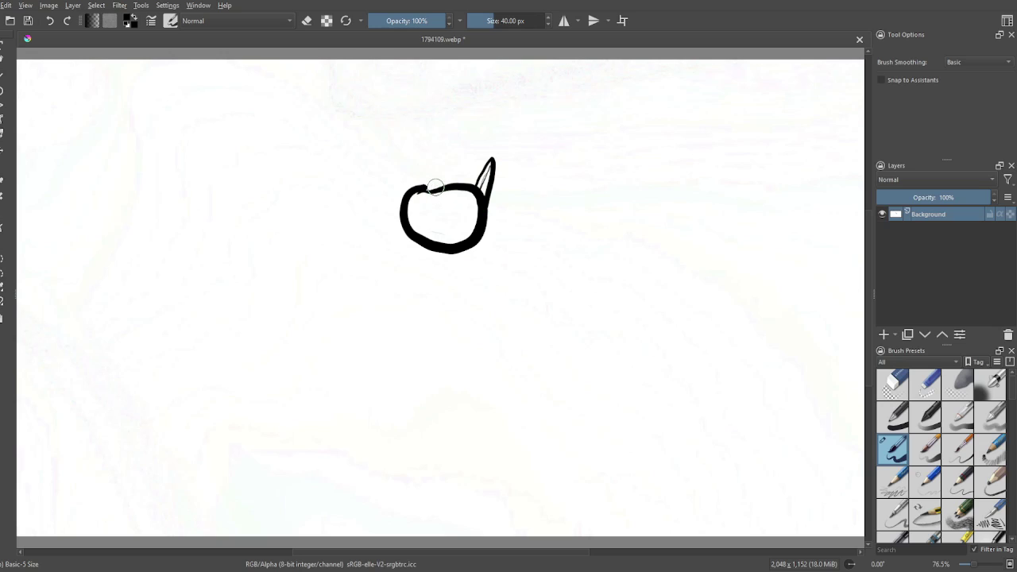
{"action": "left_click_drag", "start_coordinate": [413, 193], "coordinate": [430, 185]}
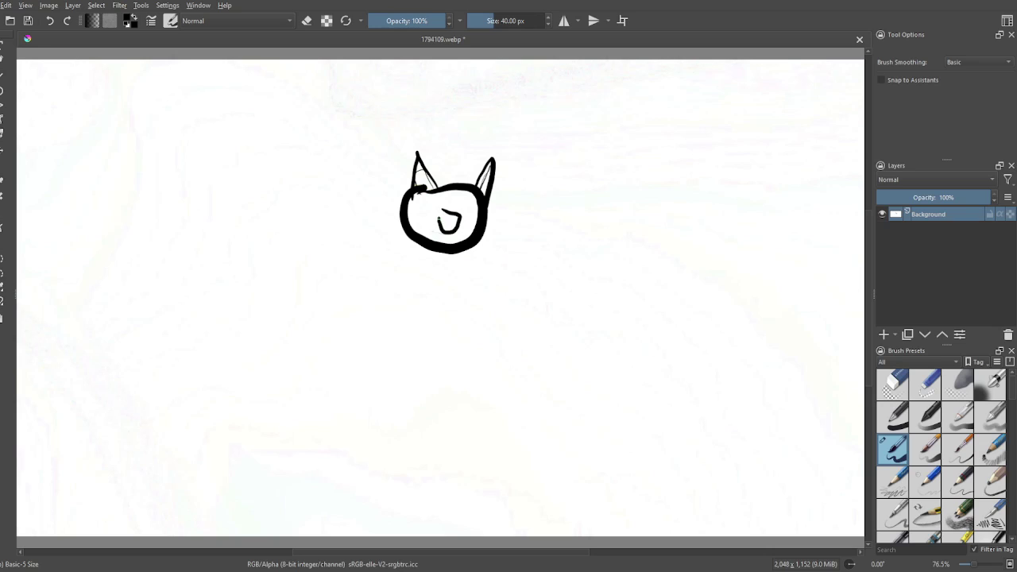
Draw the cat's face with an open mouth, a small oval eye and a diagonal eyepatch strap
{"action": "mouse_move", "coordinate": [442, 212]}
{"action": "left_mouse_down"}
{"action": "mouse_move", "coordinate": [436, 226]}
{"action": "mouse_move", "coordinate": [446, 215]}
{"action": "left_mouse_up"}
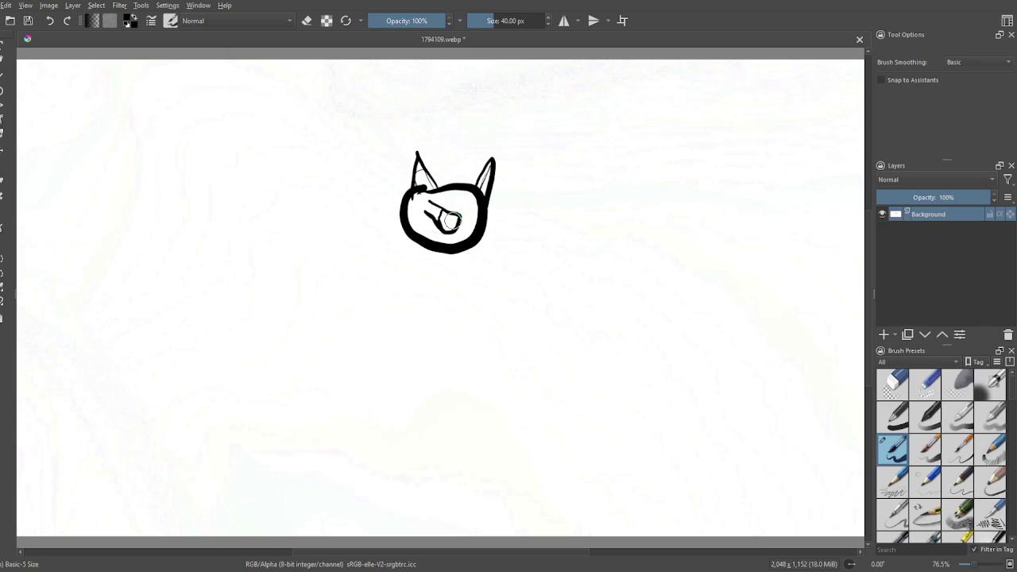
{"action": "left_click_drag", "start_coordinate": [451, 221], "coordinate": [449, 220]}
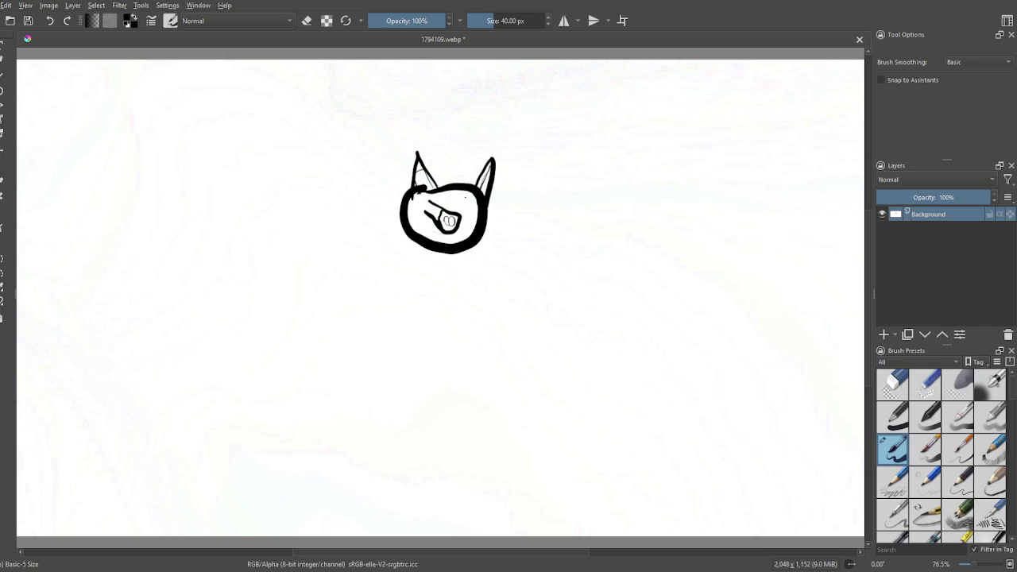
{"action": "mouse_move", "coordinate": [459, 197]}
{"action": "left_mouse_down"}
{"action": "mouse_move", "coordinate": [469, 213]}
{"action": "mouse_move", "coordinate": [461, 208]}
{"action": "left_mouse_up"}
{"action": "left_click_drag", "start_coordinate": [418, 192], "coordinate": [413, 196]}
{"action": "left_click_drag", "start_coordinate": [425, 212], "coordinate": [435, 235]}
{"action": "key", "text": "ctrl+z"}
{"action": "mouse_move", "coordinate": [419, 191]}
{"action": "left_mouse_down"}
{"action": "mouse_move", "coordinate": [436, 210]}
{"action": "mouse_move", "coordinate": [426, 216]}
{"action": "left_mouse_up"}
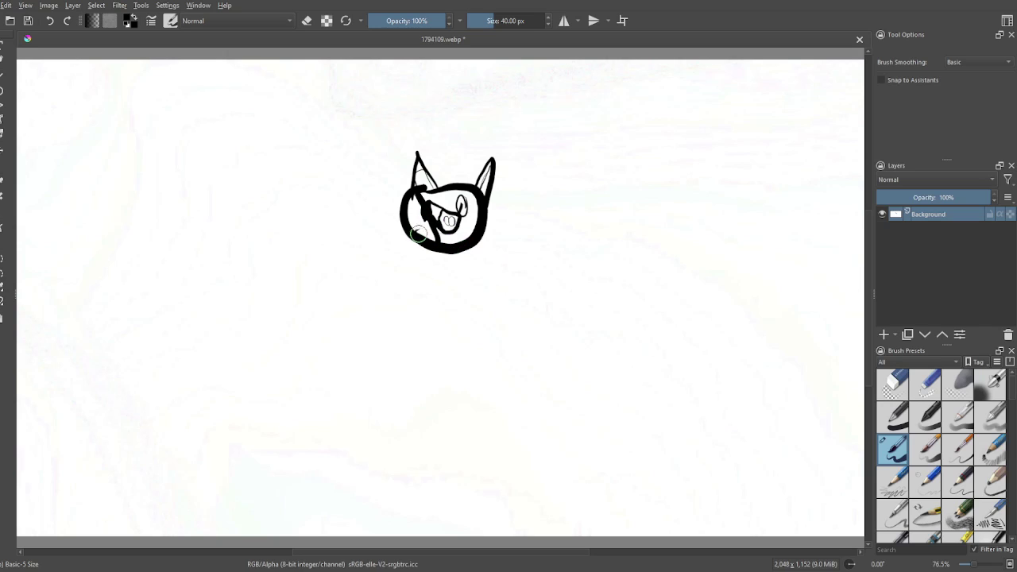
Draw the cat's wide rounded torso with a collar, diagonal sash and hem band, plus two thin legs with feet
{"action": "mouse_move", "coordinate": [417, 233]}
{"action": "left_mouse_down"}
{"action": "mouse_move", "coordinate": [386, 236]}
{"action": "mouse_move", "coordinate": [375, 251]}
{"action": "mouse_move", "coordinate": [385, 316]}
{"action": "mouse_move", "coordinate": [440, 333]}
{"action": "mouse_move", "coordinate": [491, 322]}
{"action": "mouse_move", "coordinate": [524, 269]}
{"action": "mouse_move", "coordinate": [478, 237]}
{"action": "left_mouse_up"}
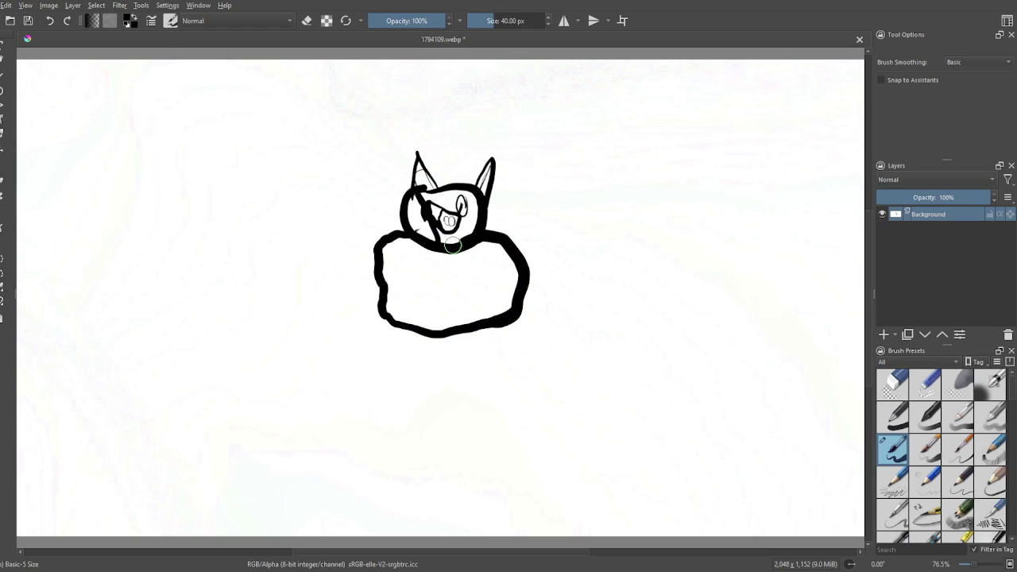
{"action": "mouse_move", "coordinate": [458, 272]}
{"action": "left_mouse_down"}
{"action": "mouse_move", "coordinate": [426, 276]}
{"action": "mouse_move", "coordinate": [424, 251]}
{"action": "mouse_move", "coordinate": [472, 278]}
{"action": "mouse_move", "coordinate": [496, 312]}
{"action": "mouse_move", "coordinate": [449, 243]}
{"action": "mouse_move", "coordinate": [486, 296]}
{"action": "mouse_move", "coordinate": [483, 323]}
{"action": "mouse_move", "coordinate": [517, 310]}
{"action": "mouse_move", "coordinate": [518, 332]}
{"action": "mouse_move", "coordinate": [419, 352]}
{"action": "mouse_move", "coordinate": [381, 350]}
{"action": "mouse_move", "coordinate": [377, 309]}
{"action": "left_mouse_up"}
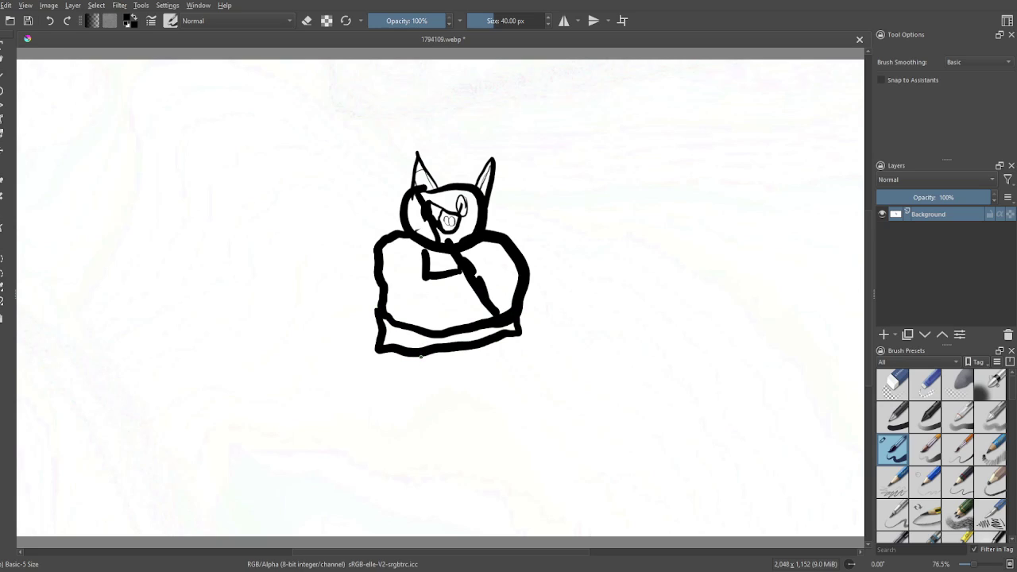
{"action": "mouse_move", "coordinate": [421, 356]}
{"action": "left_mouse_down"}
{"action": "mouse_move", "coordinate": [428, 410]}
{"action": "mouse_move", "coordinate": [406, 406]}
{"action": "mouse_move", "coordinate": [431, 404]}
{"action": "mouse_move", "coordinate": [419, 358]}
{"action": "left_mouse_up"}
{"action": "mouse_move", "coordinate": [485, 337]}
{"action": "left_mouse_down"}
{"action": "mouse_move", "coordinate": [504, 398]}
{"action": "mouse_move", "coordinate": [523, 393]}
{"action": "left_mouse_up"}
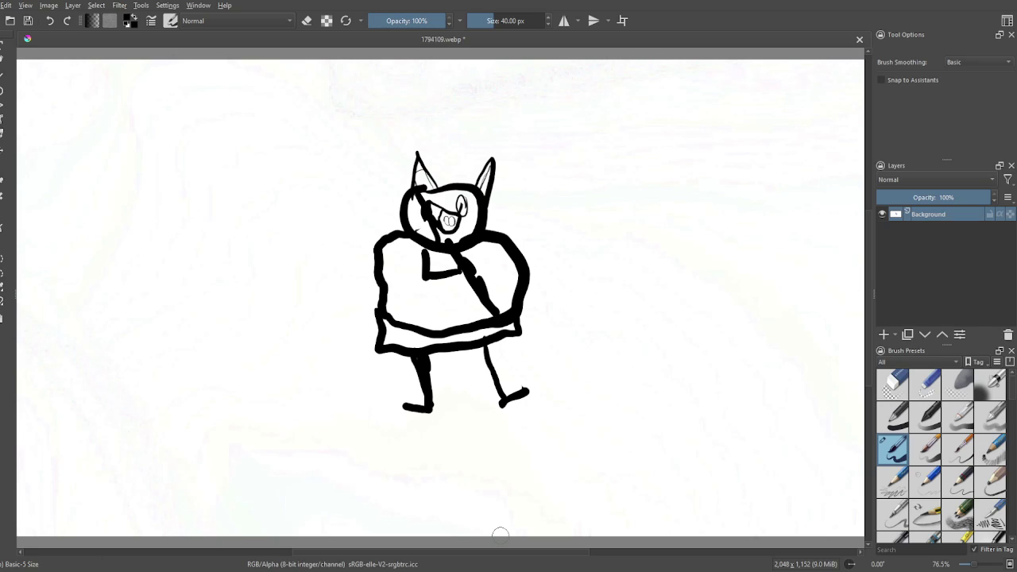
Draw the cat's two raised, curved arms on either side of the torso with dark scribbled hands
{"action": "mouse_move", "coordinate": [526, 260]}
{"action": "left_mouse_down"}
{"action": "mouse_move", "coordinate": [552, 209]}
{"action": "mouse_move", "coordinate": [562, 238]}
{"action": "mouse_move", "coordinate": [558, 211]}
{"action": "mouse_move", "coordinate": [558, 227]}
{"action": "mouse_move", "coordinate": [550, 216]}
{"action": "mouse_move", "coordinate": [562, 240]}
{"action": "mouse_move", "coordinate": [543, 272]}
{"action": "mouse_move", "coordinate": [527, 274]}
{"action": "mouse_move", "coordinate": [538, 242]}
{"action": "mouse_move", "coordinate": [462, 259]}
{"action": "left_mouse_up"}
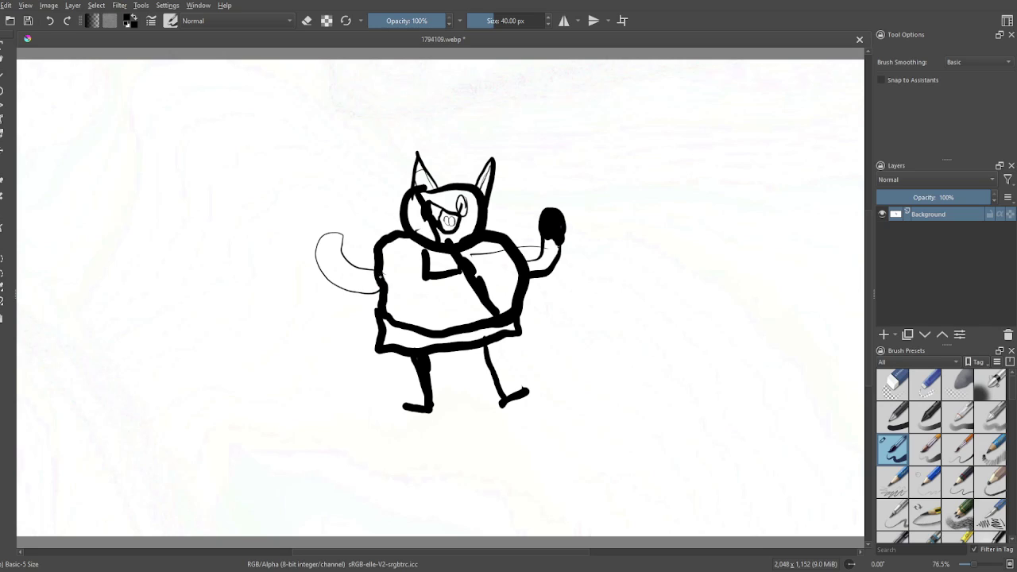
{"action": "mouse_move", "coordinate": [325, 242]}
{"action": "left_mouse_down"}
{"action": "mouse_move", "coordinate": [327, 255]}
{"action": "mouse_move", "coordinate": [341, 231]}
{"action": "left_mouse_up"}
{"action": "left_click_drag", "start_coordinate": [328, 253], "coordinate": [328, 253]}
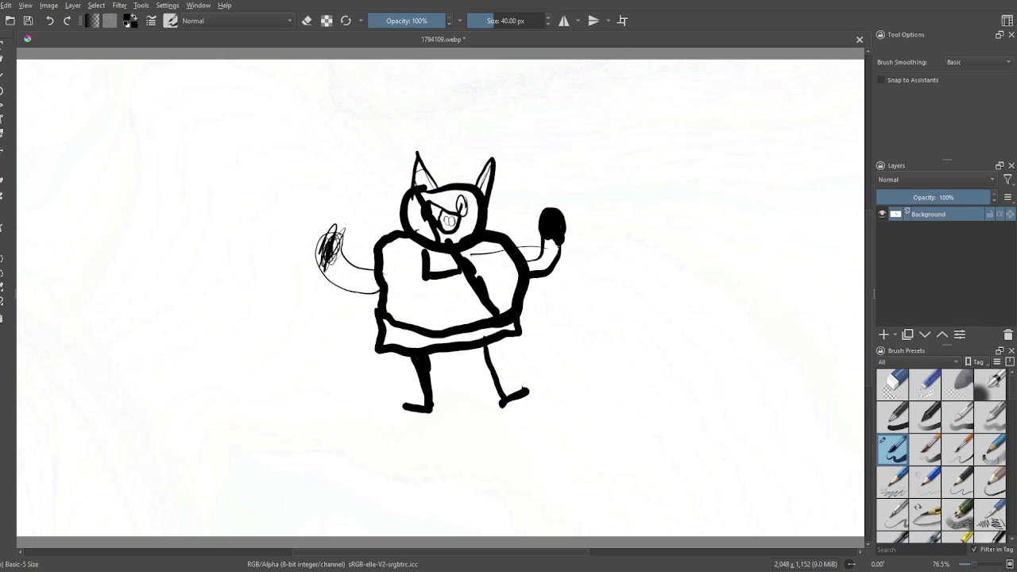
Undo every stroke of the cat character until the canvas is blank
{"action": "left_click", "coordinate": [49, 21]}
{"action": "left_click", "coordinate": [49, 21]}
{"action": "left_click", "coordinate": [49, 22]}
{"action": "left_click", "coordinate": [48, 22]}
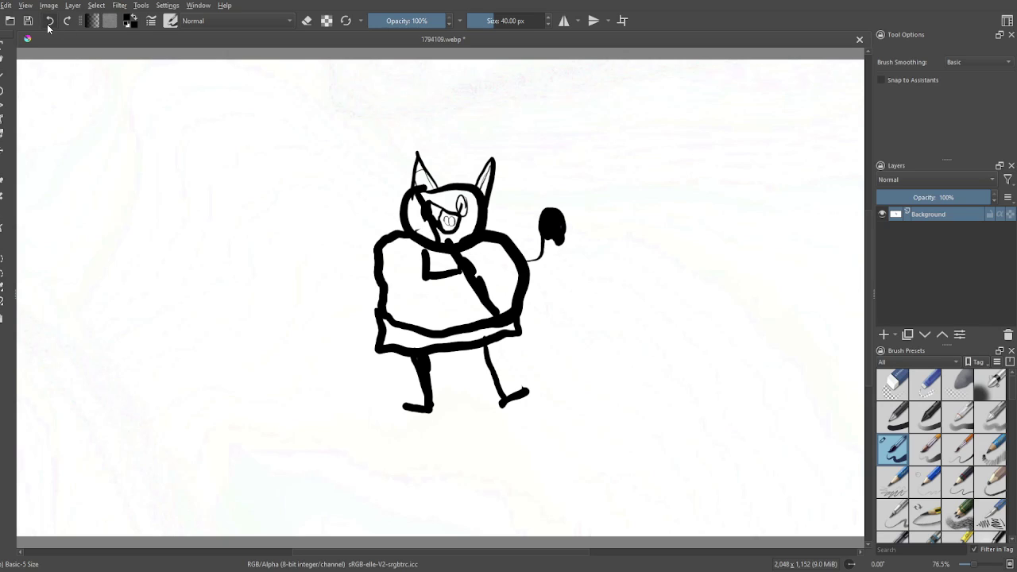
{"action": "left_click", "coordinate": [49, 22]}
{"action": "left_click", "coordinate": [48, 21]}
{"action": "left_click", "coordinate": [48, 22]}
{"action": "left_click", "coordinate": [48, 22]}
{"action": "left_click", "coordinate": [49, 21]}
{"action": "left_click", "coordinate": [49, 21]}
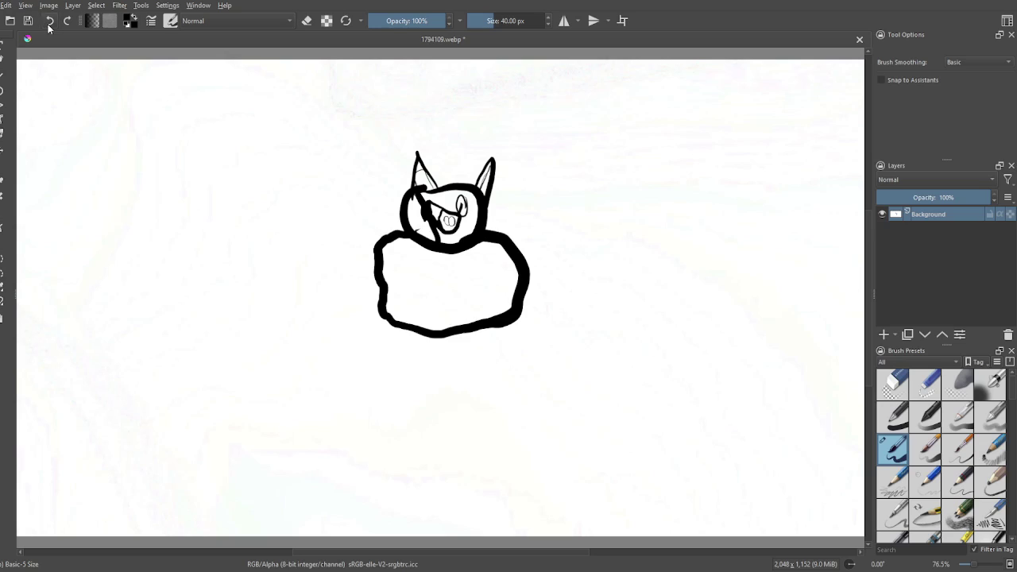
{"action": "left_click", "coordinate": [49, 21]}
{"action": "left_click", "coordinate": [49, 22]}
{"action": "left_click", "coordinate": [49, 22]}
{"action": "left_click", "coordinate": [50, 23]}
{"action": "left_click", "coordinate": [50, 23]}
{"action": "left_click", "coordinate": [51, 24]}
{"action": "left_click", "coordinate": [51, 24]}
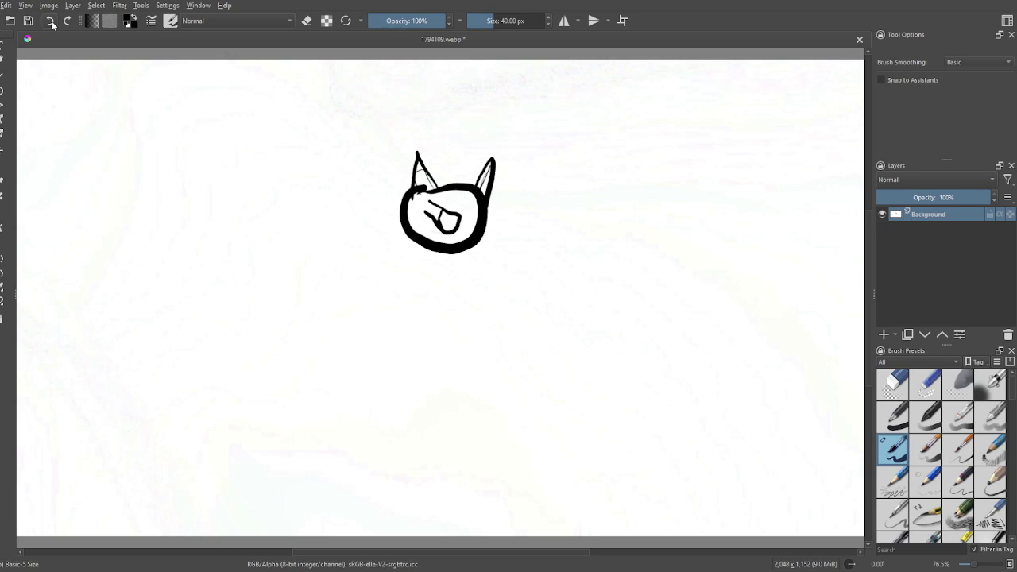
{"action": "left_click", "coordinate": [52, 24]}
{"action": "left_click", "coordinate": [52, 23]}
{"action": "left_click", "coordinate": [51, 24]}
{"action": "left_click", "coordinate": [51, 24]}
{"action": "left_click", "coordinate": [51, 24]}
{"action": "left_click", "coordinate": [49, 26]}
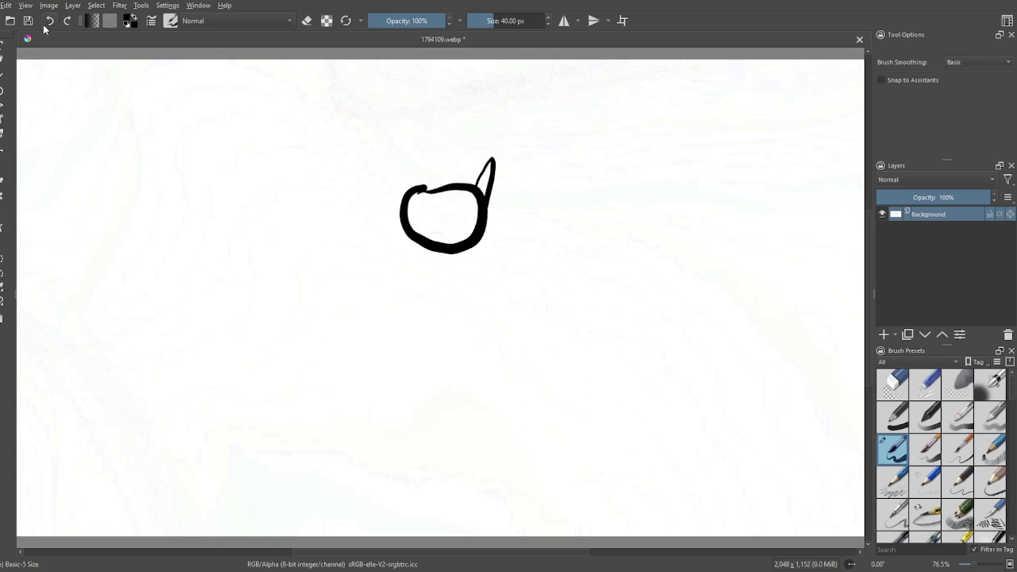
{"action": "left_click", "coordinate": [47, 27]}
{"action": "left_click", "coordinate": [48, 23]}
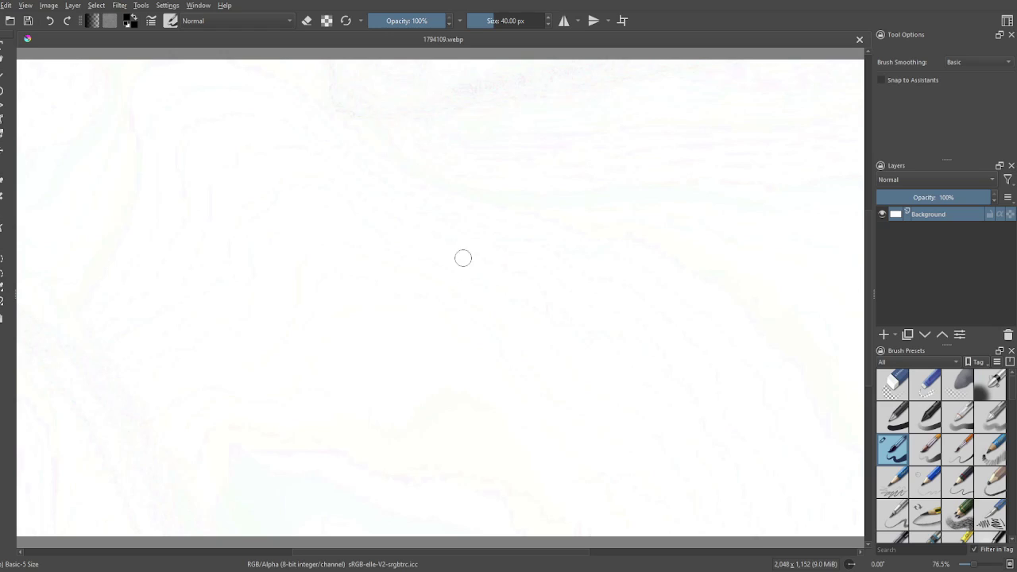
Draw a small thick-outlined round head with a smiling face, plus a long robe-like body with a jagged hem
{"action": "mouse_move", "coordinate": [457, 289]}
{"action": "left_mouse_down"}
{"action": "mouse_move", "coordinate": [495, 255]}
{"action": "mouse_move", "coordinate": [478, 242]}
{"action": "mouse_move", "coordinate": [458, 246]}
{"action": "mouse_move", "coordinate": [462, 296]}
{"action": "left_mouse_up"}
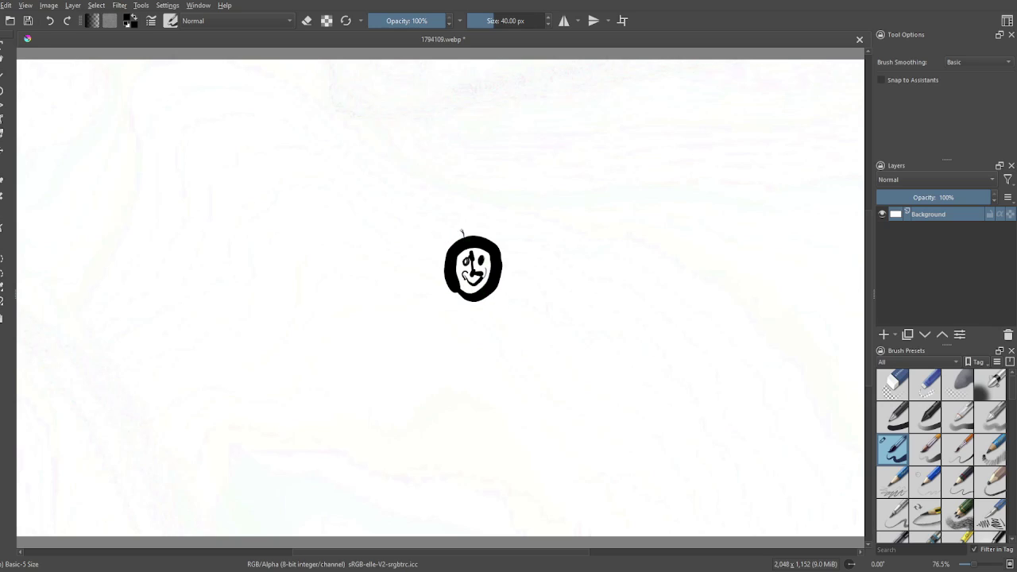
{"action": "left_click_drag", "start_coordinate": [416, 248], "coordinate": [410, 324]}
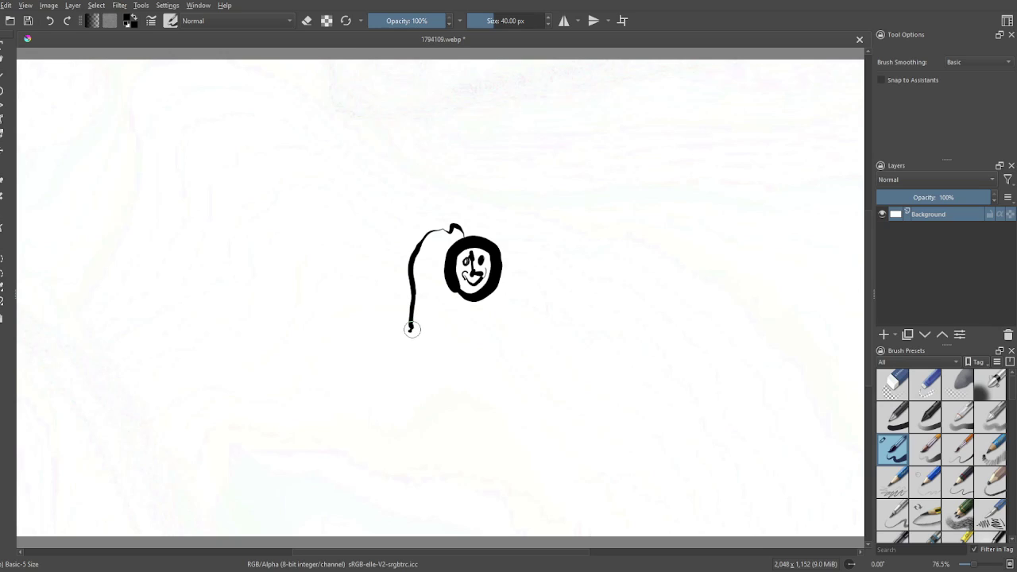
{"action": "mouse_move", "coordinate": [406, 334]}
{"action": "left_mouse_down"}
{"action": "mouse_move", "coordinate": [401, 384]}
{"action": "mouse_move", "coordinate": [472, 389]}
{"action": "left_mouse_up"}
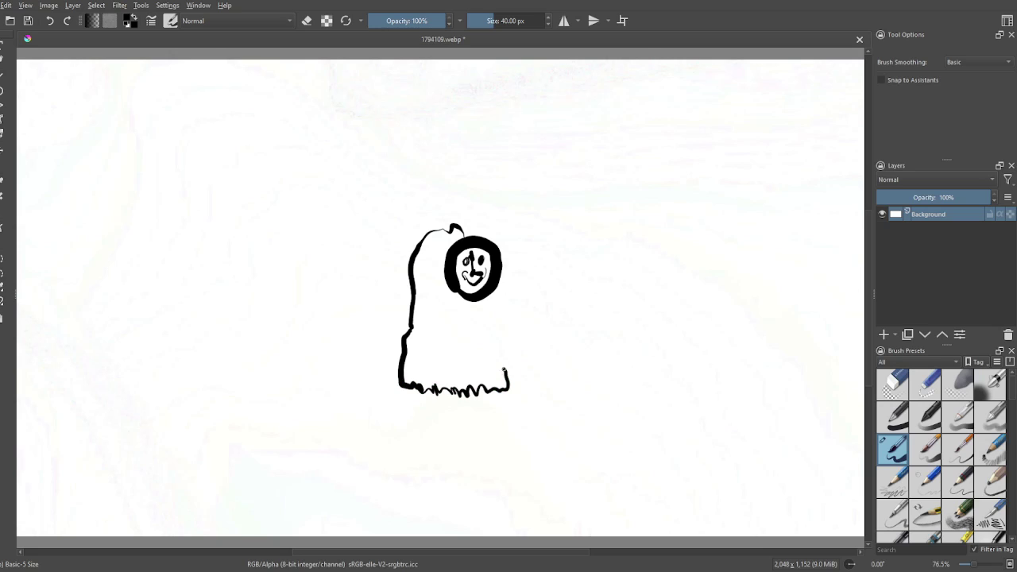
{"action": "left_click_drag", "start_coordinate": [495, 337], "coordinate": [465, 296]}
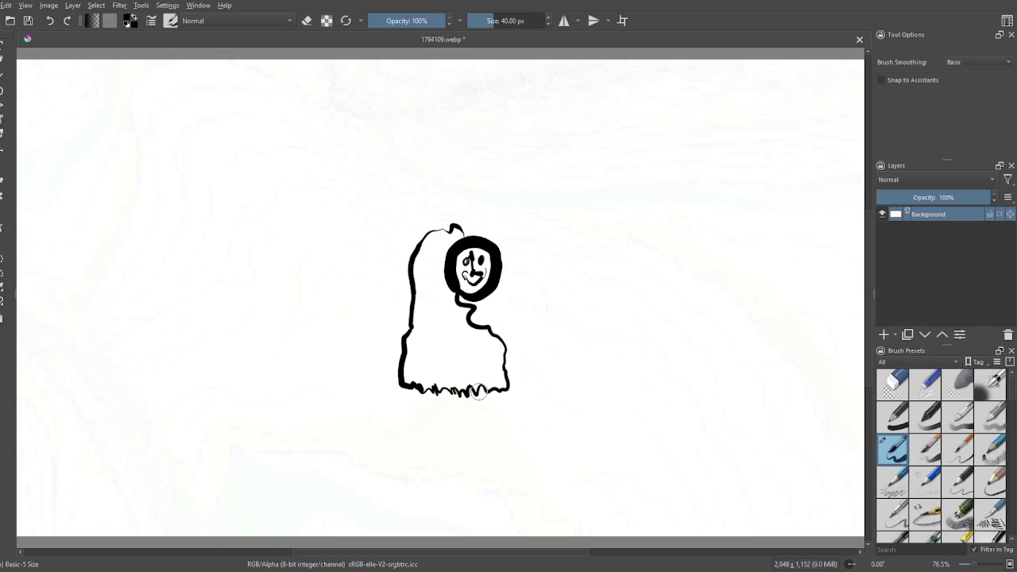
Draw two short legs with feet under the robe and two curved, drooping arms with dark hands on either side
{"action": "mouse_move", "coordinate": [478, 391]}
{"action": "left_mouse_down"}
{"action": "mouse_move", "coordinate": [483, 407]}
{"action": "mouse_move", "coordinate": [434, 395]}
{"action": "mouse_move", "coordinate": [437, 414]}
{"action": "left_mouse_up"}
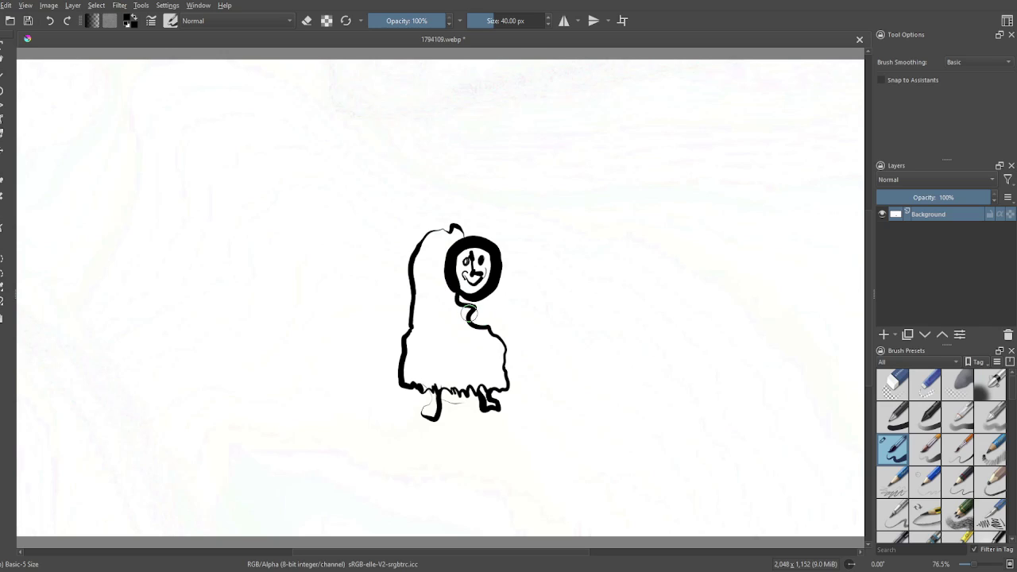
{"action": "mouse_move", "coordinate": [475, 307]}
{"action": "left_mouse_down"}
{"action": "mouse_move", "coordinate": [531, 299]}
{"action": "mouse_move", "coordinate": [537, 311]}
{"action": "mouse_move", "coordinate": [533, 333]}
{"action": "mouse_move", "coordinate": [499, 316]}
{"action": "mouse_move", "coordinate": [479, 329]}
{"action": "left_mouse_up"}
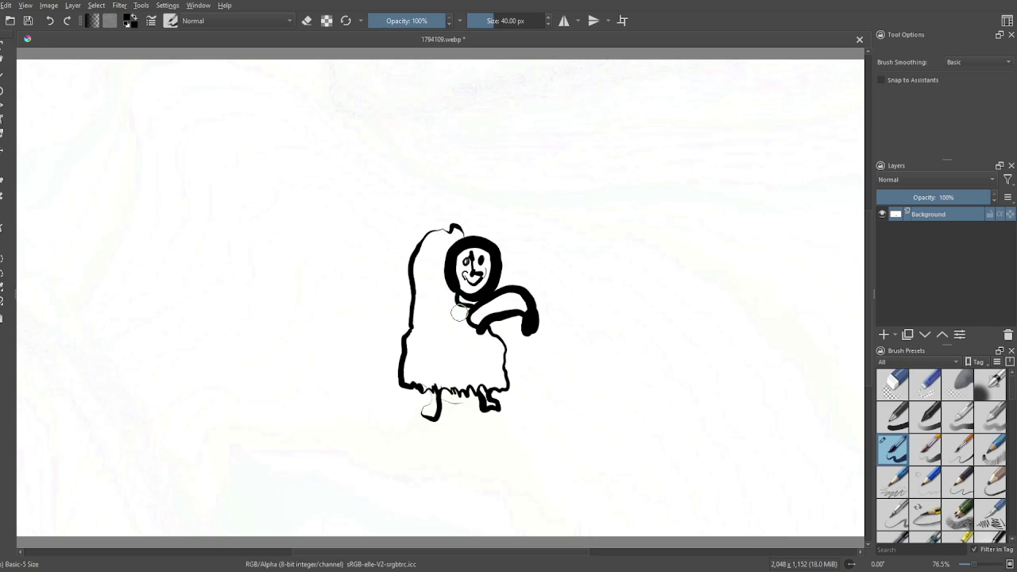
{"action": "mouse_move", "coordinate": [407, 317]}
{"action": "left_mouse_down"}
{"action": "mouse_move", "coordinate": [360, 311]}
{"action": "mouse_move", "coordinate": [343, 330]}
{"action": "mouse_move", "coordinate": [352, 336]}
{"action": "mouse_move", "coordinate": [362, 319]}
{"action": "mouse_move", "coordinate": [384, 314]}
{"action": "mouse_move", "coordinate": [415, 329]}
{"action": "left_mouse_up"}
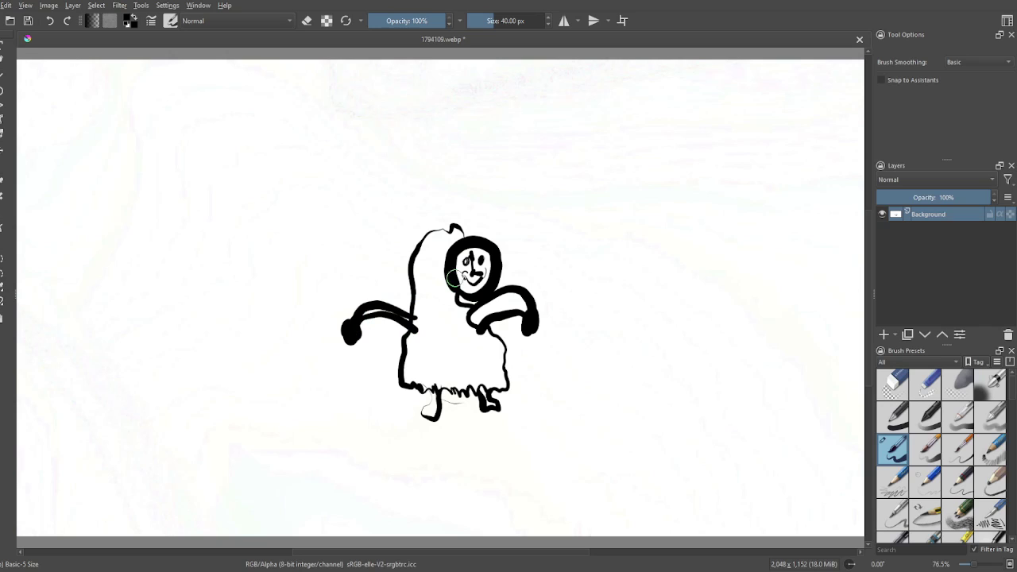
Scribble over the whole robed figure with dense diagonal black strokes
{"action": "mouse_move", "coordinate": [465, 276]}
{"action": "left_mouse_down"}
{"action": "mouse_move", "coordinate": [468, 230]}
{"action": "mouse_move", "coordinate": [511, 193]}
{"action": "mouse_move", "coordinate": [367, 357]}
{"action": "mouse_move", "coordinate": [447, 239]}
{"action": "mouse_move", "coordinate": [551, 229]}
{"action": "mouse_move", "coordinate": [461, 343]}
{"action": "mouse_move", "coordinate": [635, 250]}
{"action": "mouse_move", "coordinate": [488, 345]}
{"action": "left_mouse_up"}
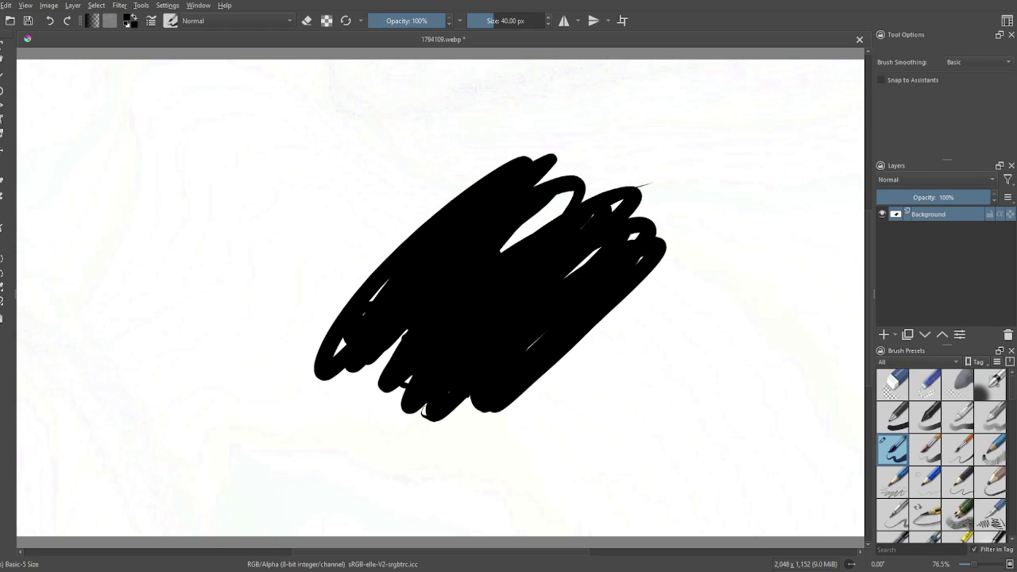